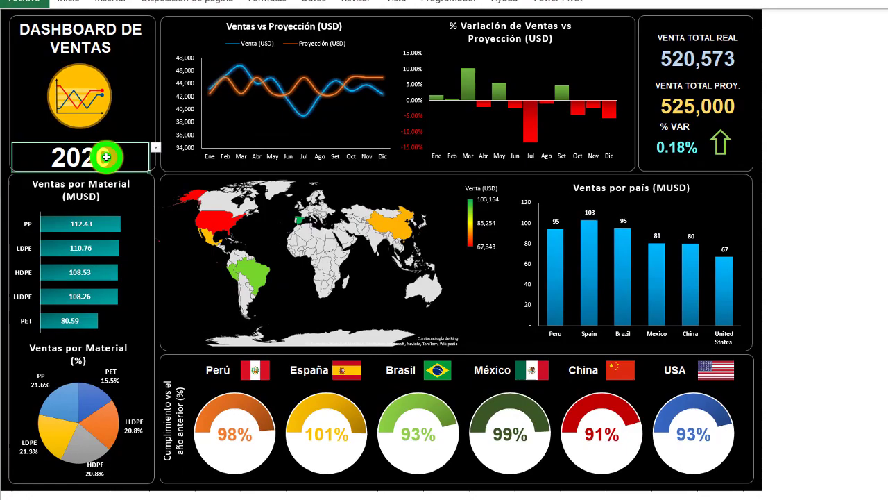
- Switch the sales dashboard's year to 2019, to 2018 and back to 2020 to compare its charts
{"action": "left_click", "coordinate": [155, 147]}
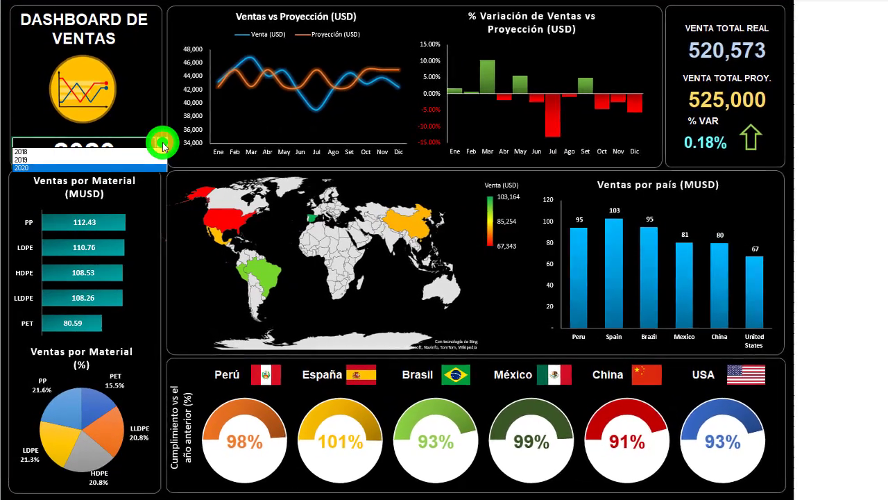
{"action": "left_click", "coordinate": [74, 160]}
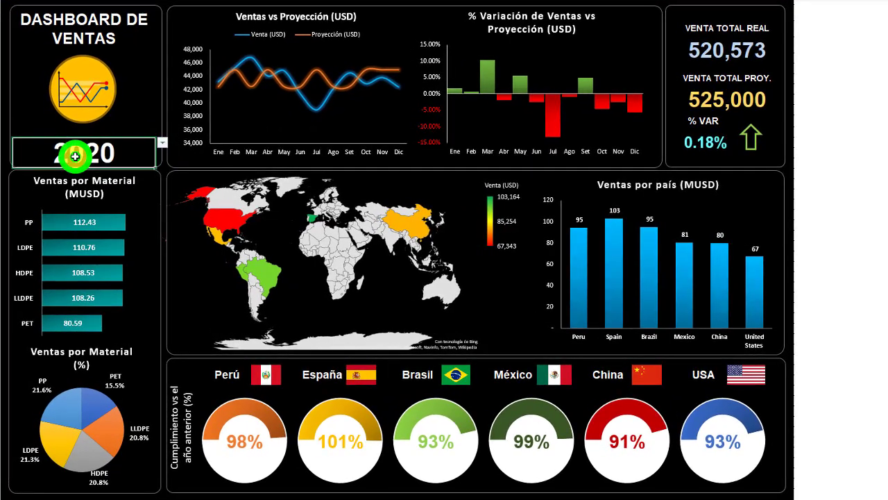
{"action": "left_click", "coordinate": [163, 143]}
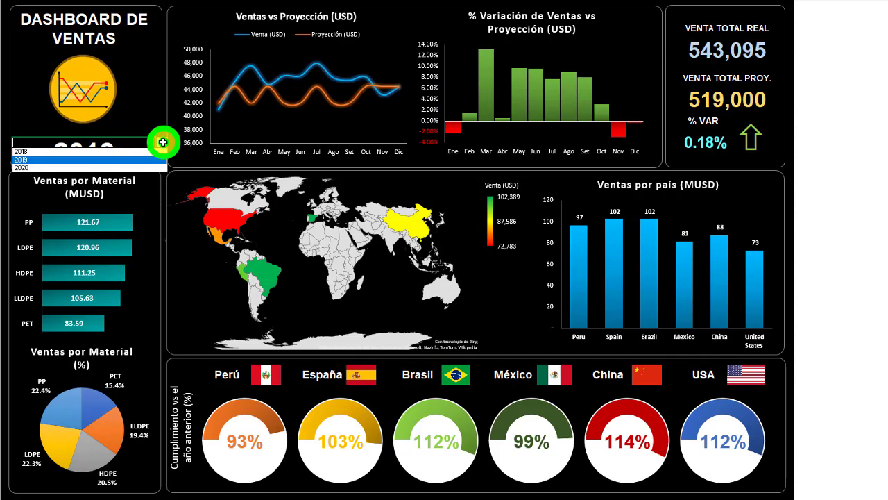
{"action": "left_click", "coordinate": [100, 152]}
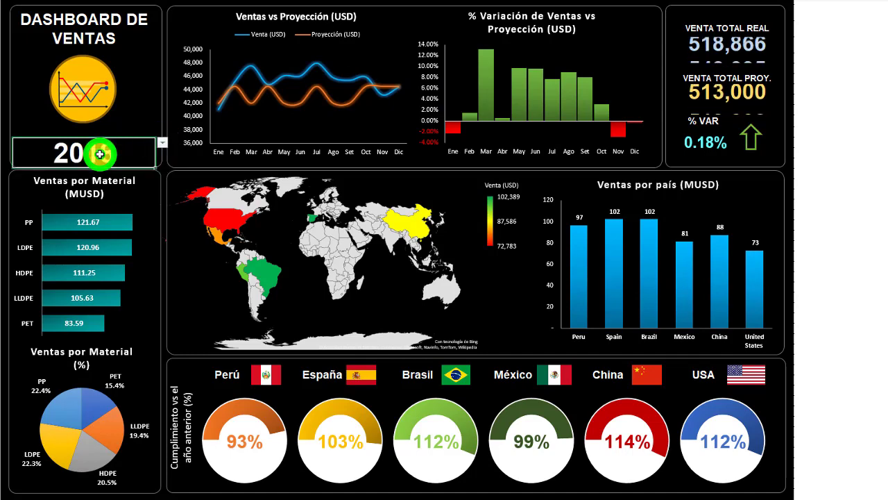
{"action": "left_click", "coordinate": [164, 143]}
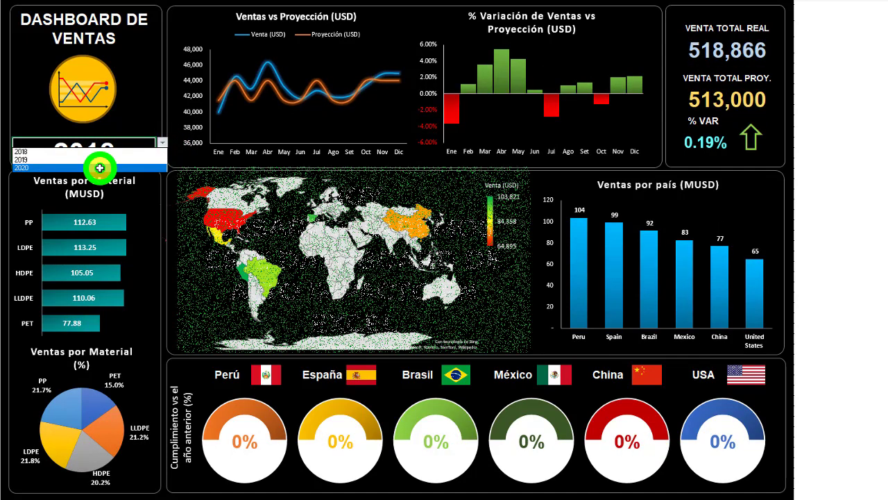
{"action": "left_click", "coordinate": [100, 167]}
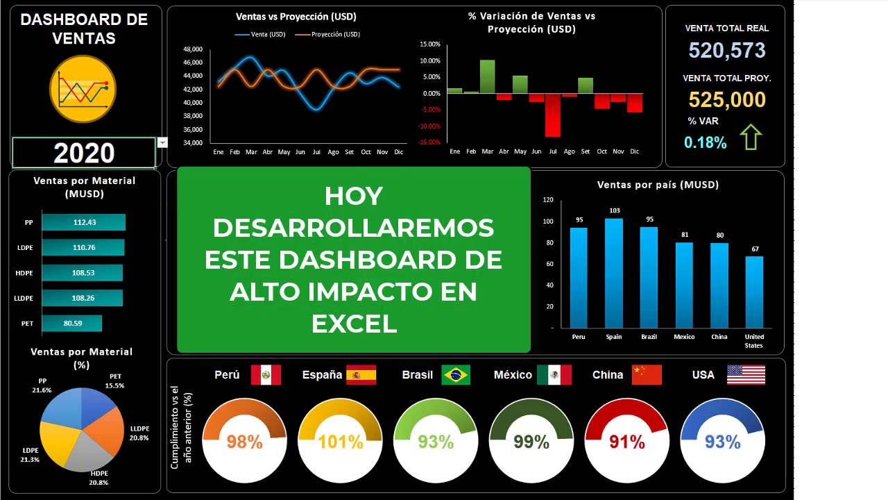
- Look over the blank dashboard's title, company logo and the list of years in cell B13
{"action": "left_click", "coordinate": [67, 83]}
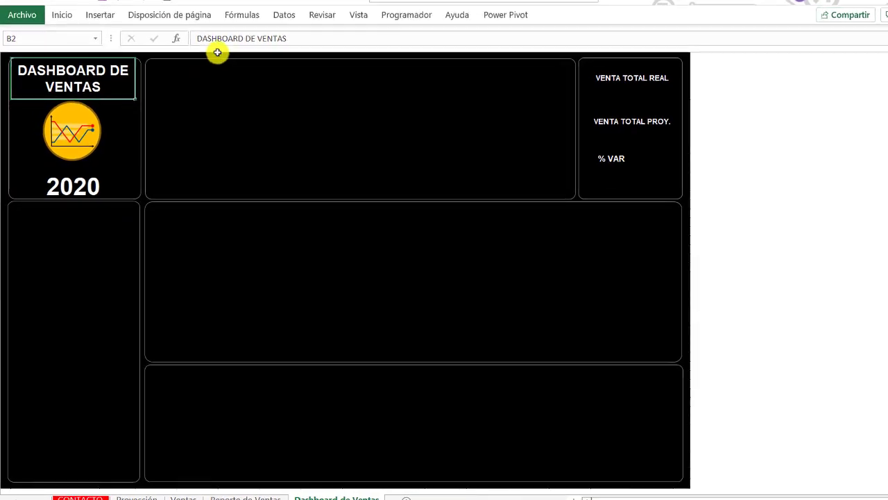
{"action": "left_click", "coordinate": [72, 140]}
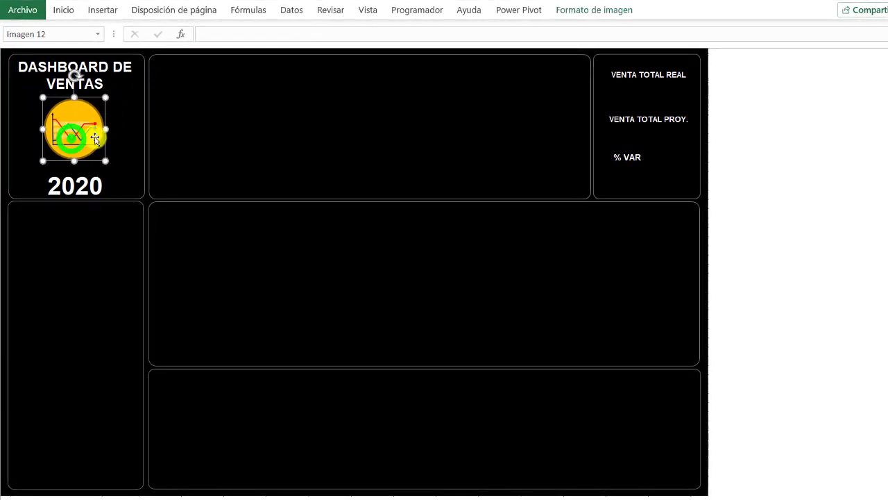
{"action": "left_click", "coordinate": [78, 188]}
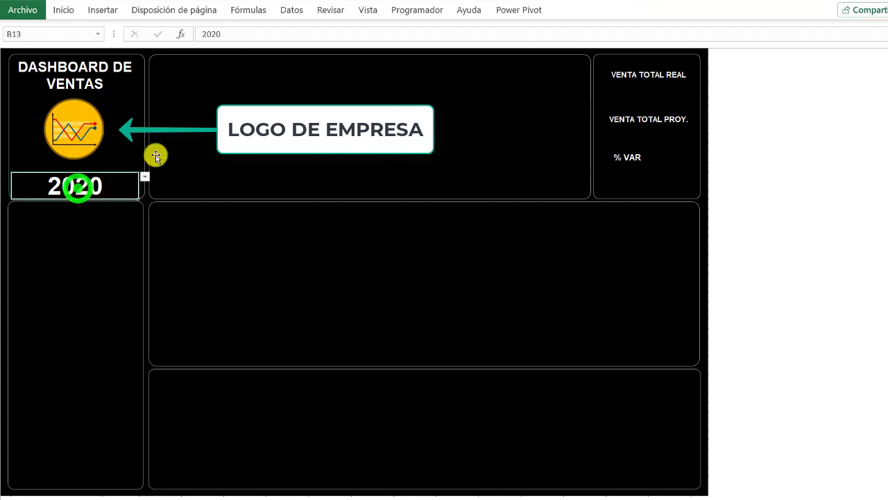
{"action": "left_click", "coordinate": [144, 176]}
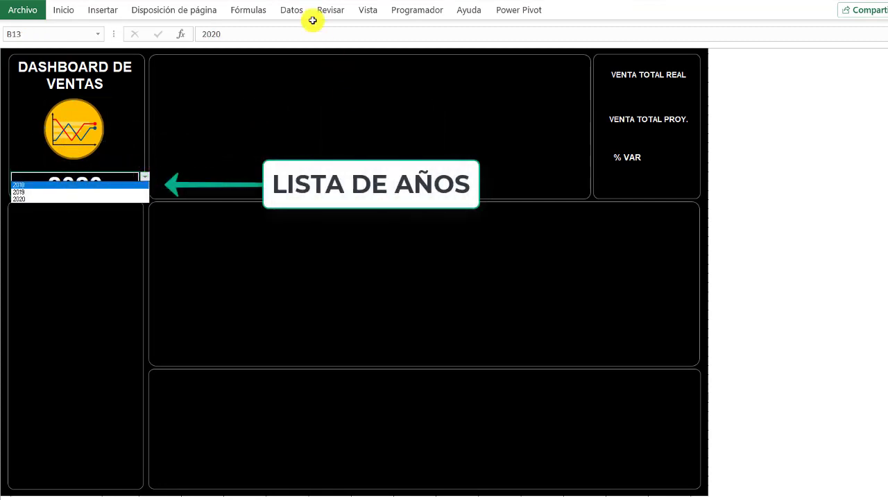
- Review the list-type data validation settings of the year cell B13 and accept them without changes
{"action": "left_click", "coordinate": [293, 11]}
{"action": "left_click", "coordinate": [293, 11]}
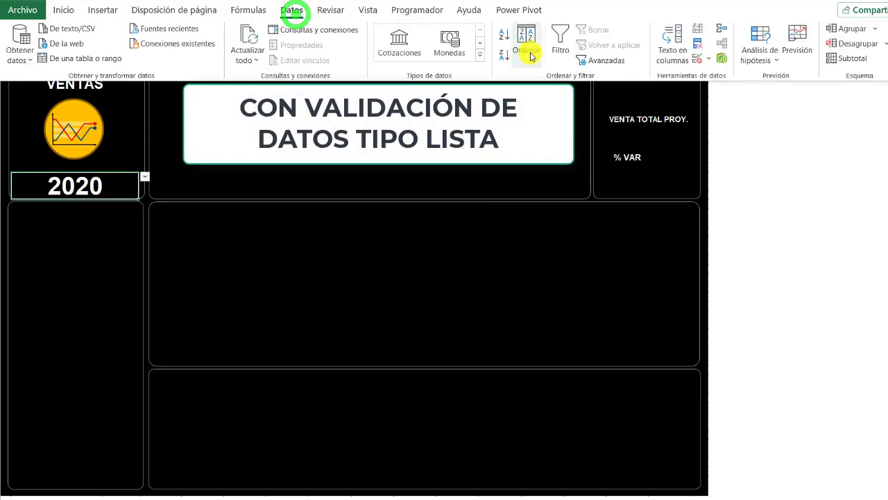
{"action": "left_click", "coordinate": [696, 59]}
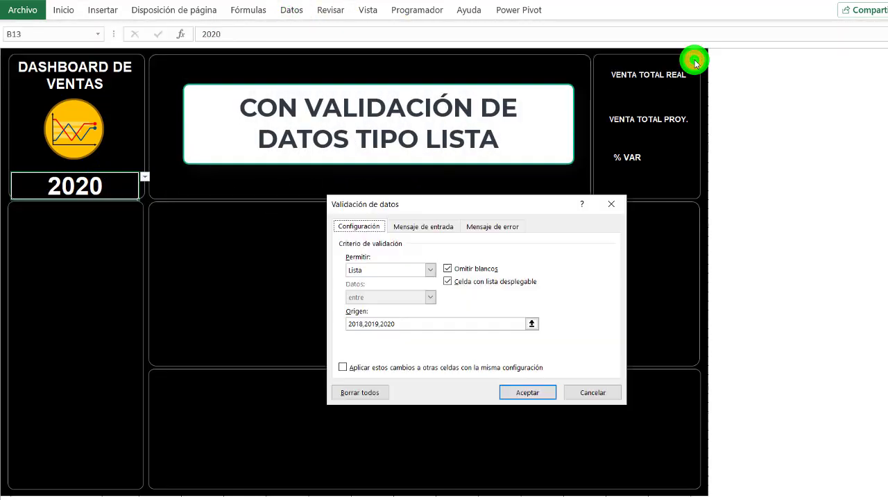
{"action": "left_click_drag", "start_coordinate": [517, 200], "coordinate": [507, 135]}
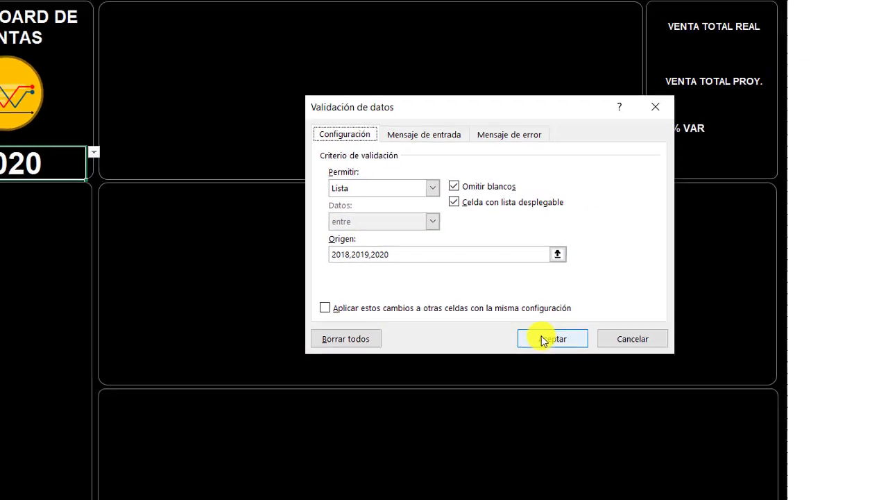
{"action": "left_click", "coordinate": [545, 339]}
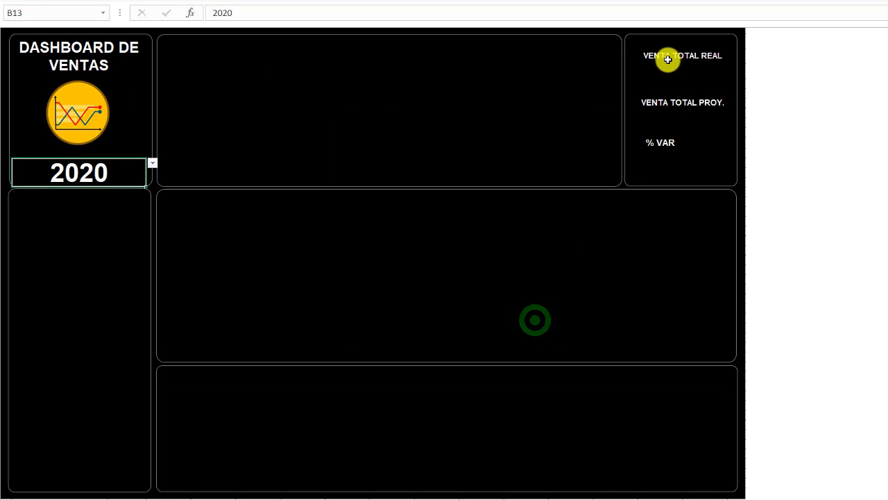
- Inspect the sales total labels and the rounded-rectangle borders around the upper and middle dashboard sections
{"action": "left_click", "coordinate": [665, 58]}
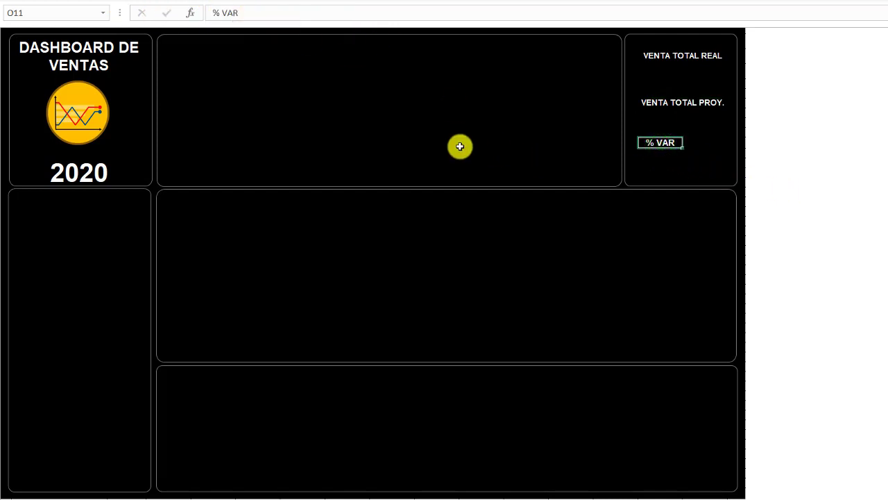
{"action": "left_click", "coordinate": [195, 185]}
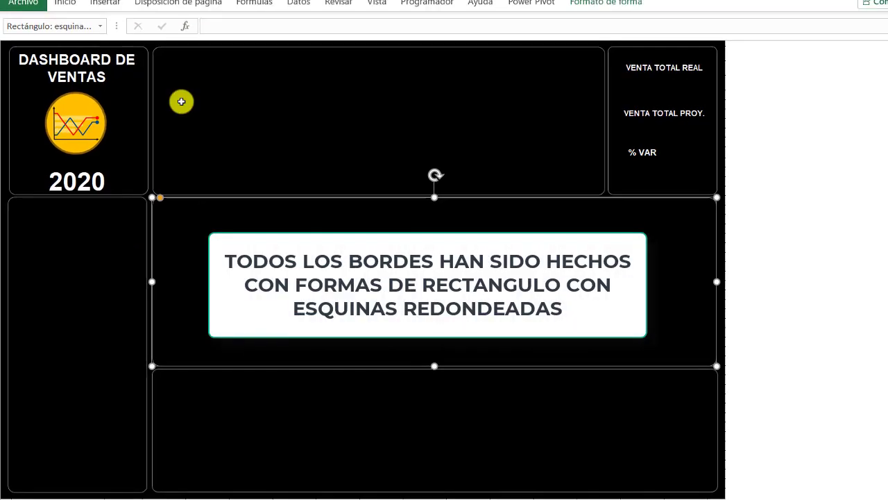
{"action": "left_click", "coordinate": [152, 99]}
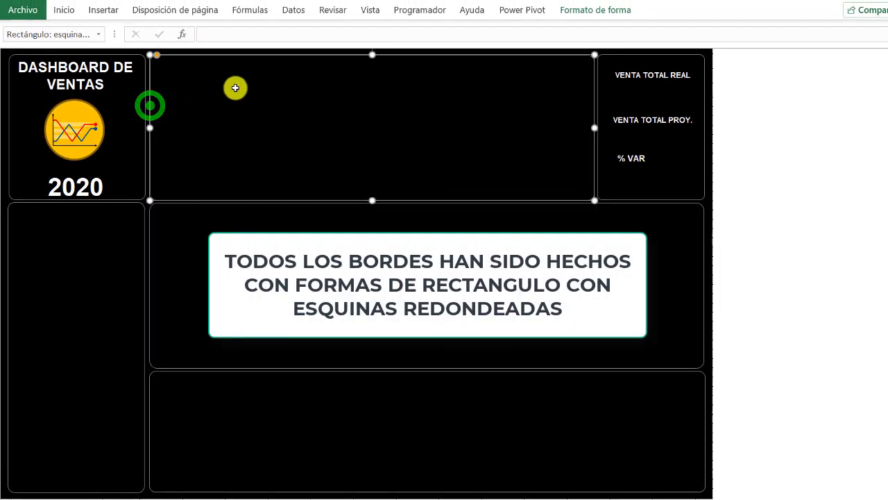
- Draw a rounded rectangle about 20.5 by 6.4 cm inside the wide upper dashboard section and reduce its corner rounding
{"action": "left_click", "coordinate": [102, 11]}
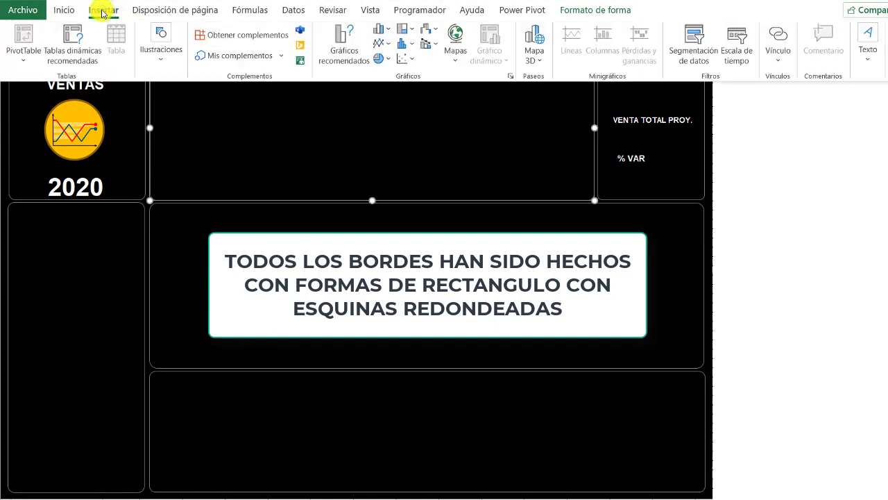
{"action": "left_click", "coordinate": [156, 59]}
{"action": "left_click", "coordinate": [185, 117]}
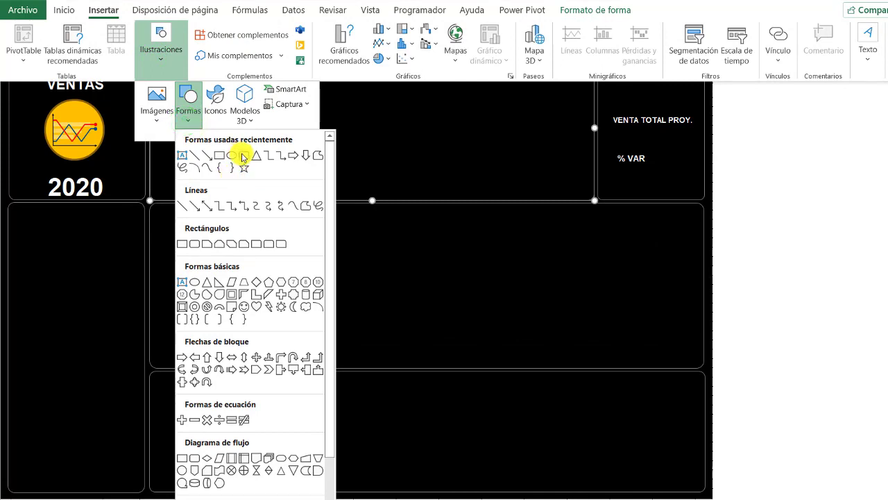
{"action": "left_click", "coordinate": [242, 155]}
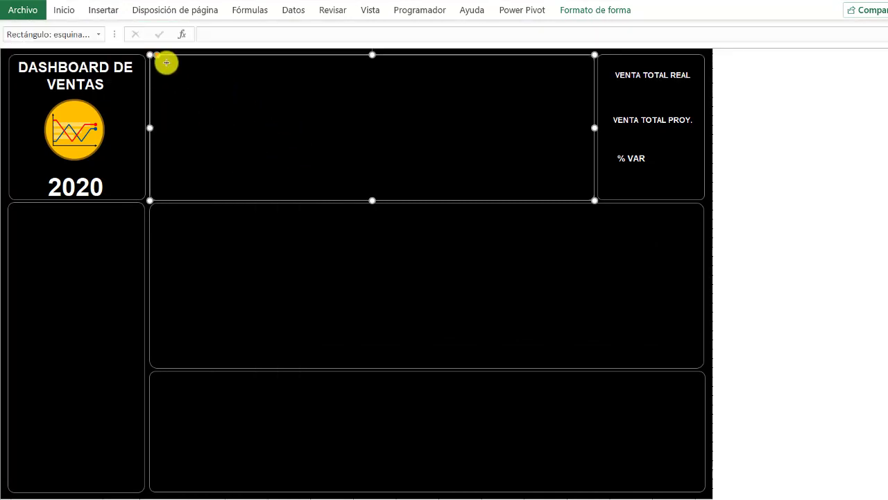
{"action": "mouse_move", "coordinate": [167, 62]}
{"action": "left_mouse_down"}
{"action": "mouse_move", "coordinate": [371, 129]}
{"action": "mouse_move", "coordinate": [507, 153]}
{"action": "mouse_move", "coordinate": [564, 186]}
{"action": "left_mouse_up"}
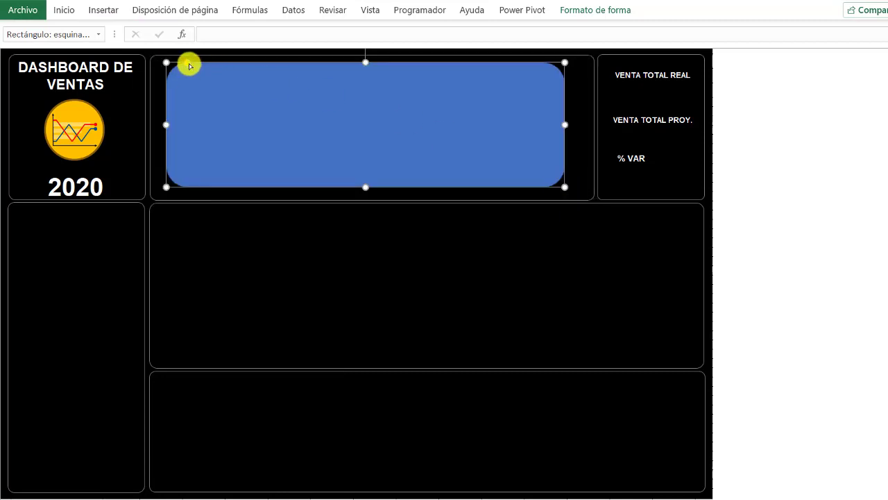
{"action": "left_click_drag", "start_coordinate": [188, 64], "coordinate": [173, 66]}
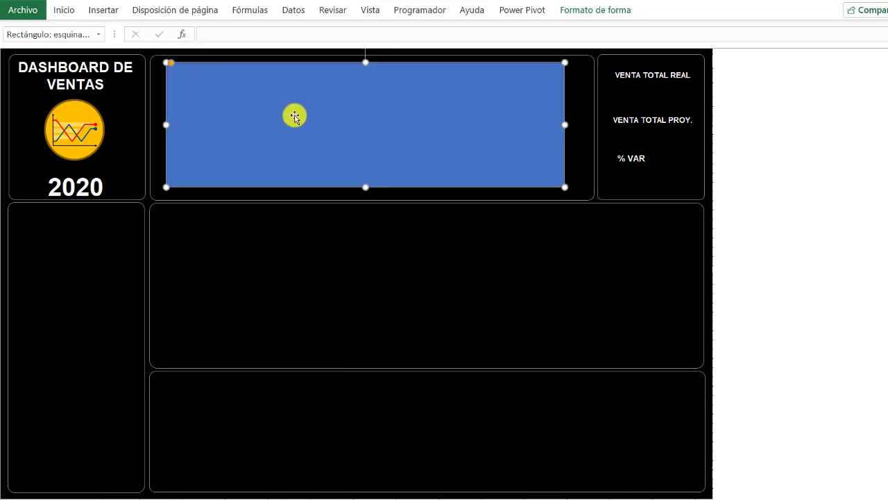
- Format the new rounded rectangle with no fill and a dark grey outline, nudging it slightly downward
{"action": "left_click", "coordinate": [589, 8]}
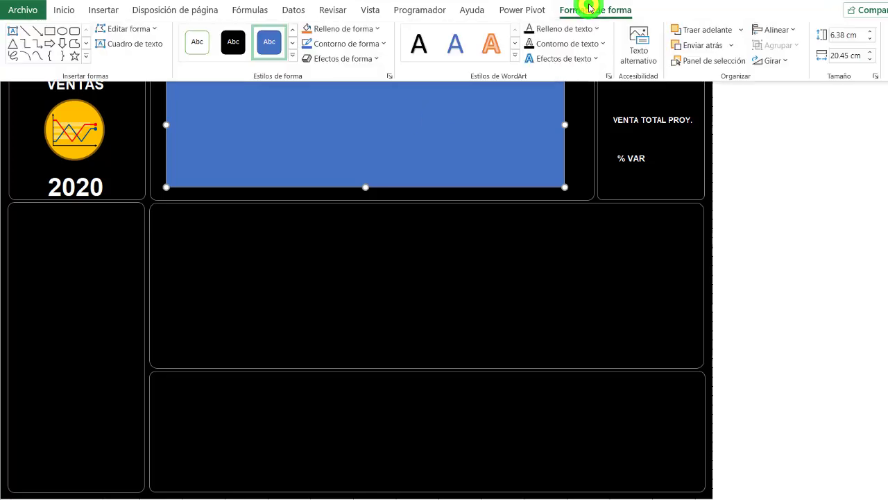
{"action": "left_click", "coordinate": [361, 31]}
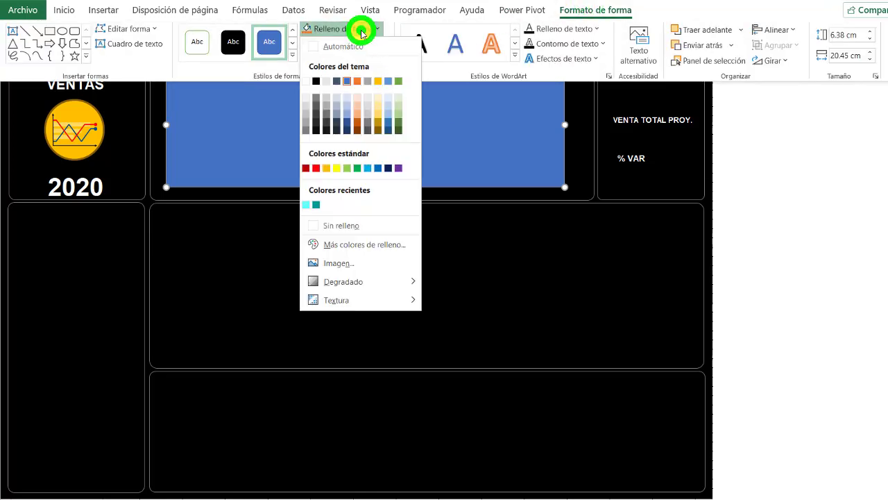
{"action": "left_click", "coordinate": [341, 224]}
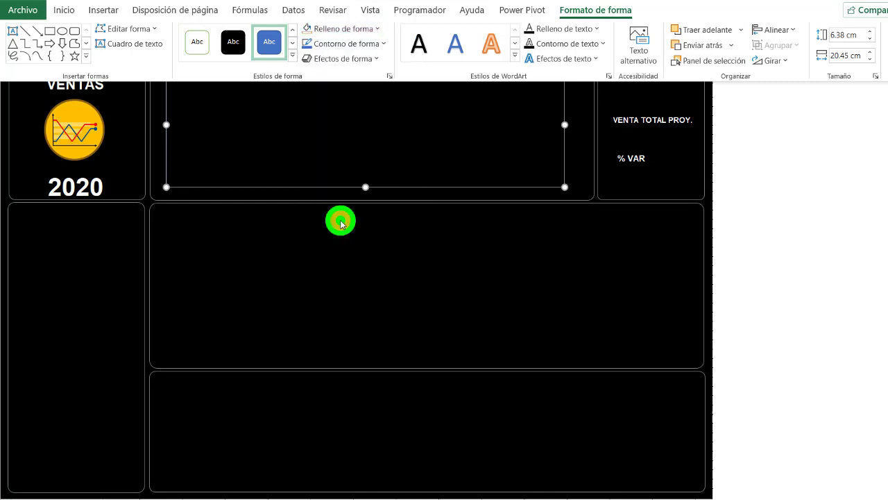
{"action": "left_click", "coordinate": [359, 45]}
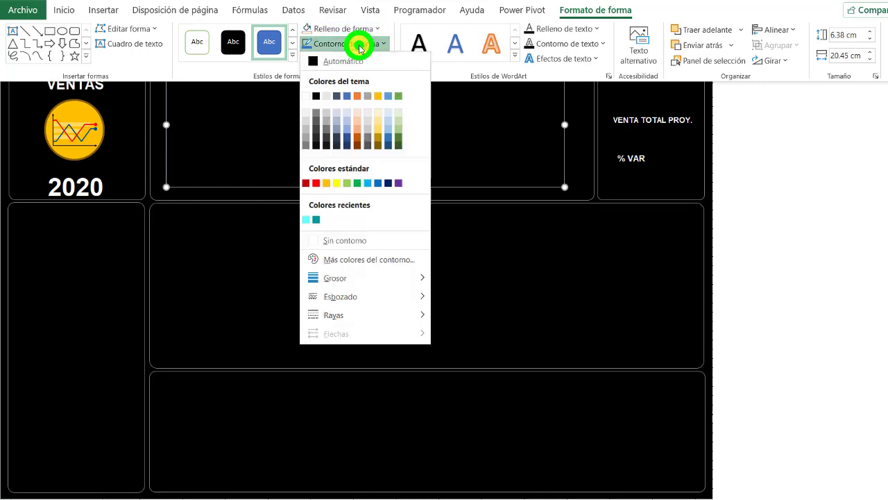
{"action": "left_click", "coordinate": [304, 147]}
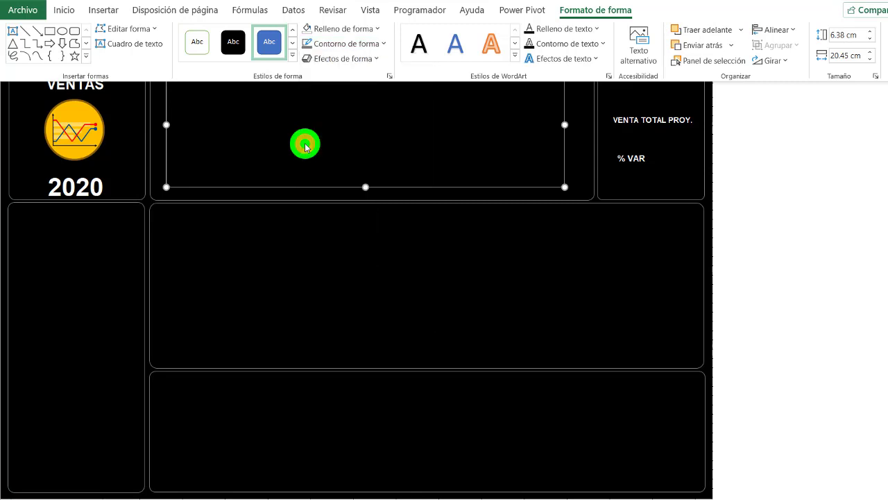
{"action": "left_click", "coordinate": [388, 137]}
{"action": "key", "text": "ctrl+F1"}
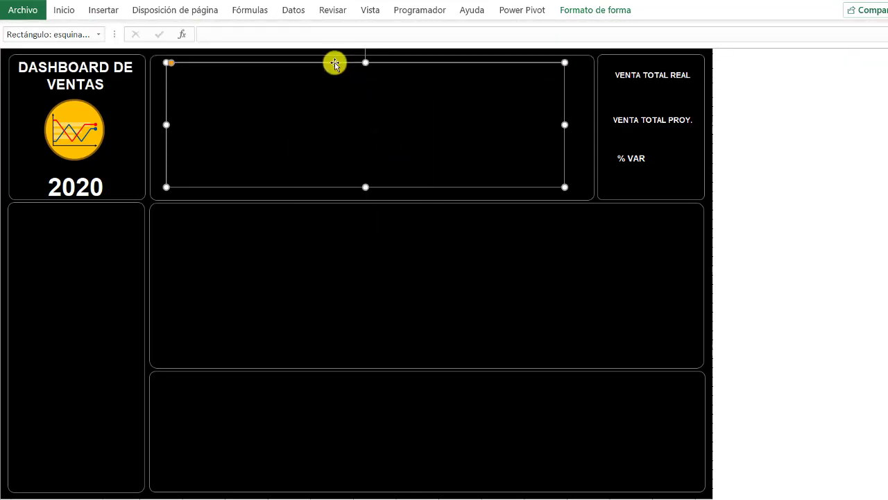
{"action": "mouse_move", "coordinate": [335, 62]}
{"action": "left_mouse_down"}
{"action": "mouse_move", "coordinate": [346, 79]}
{"action": "mouse_move", "coordinate": [317, 73]}
{"action": "mouse_move", "coordinate": [335, 65]}
{"action": "left_mouse_up"}
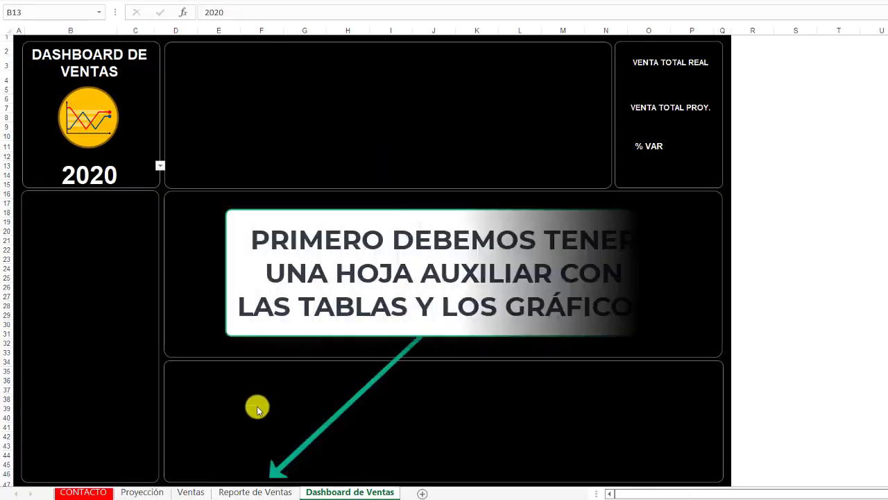
- Switch to the Reporte de Ventas sheet and examine its auxiliary tables and charts down to the last section and back
{"action": "left_click", "coordinate": [248, 492]}
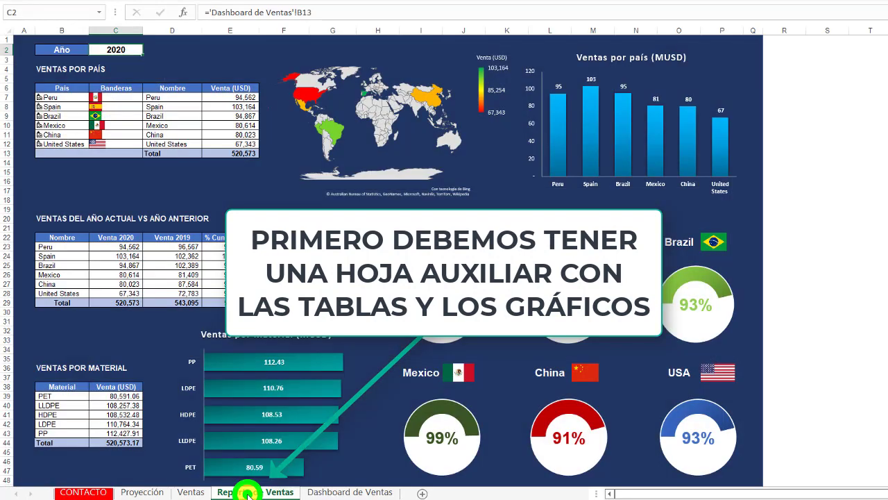
{"action": "left_click", "coordinate": [161, 108]}
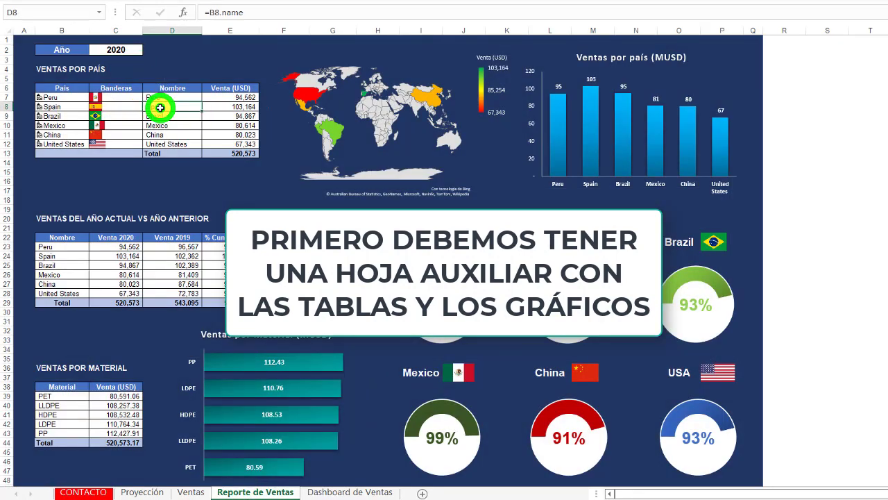
{"action": "key", "text": "Down"}
{"action": "key", "text": "Down"}
{"action": "key", "text": "Down"}
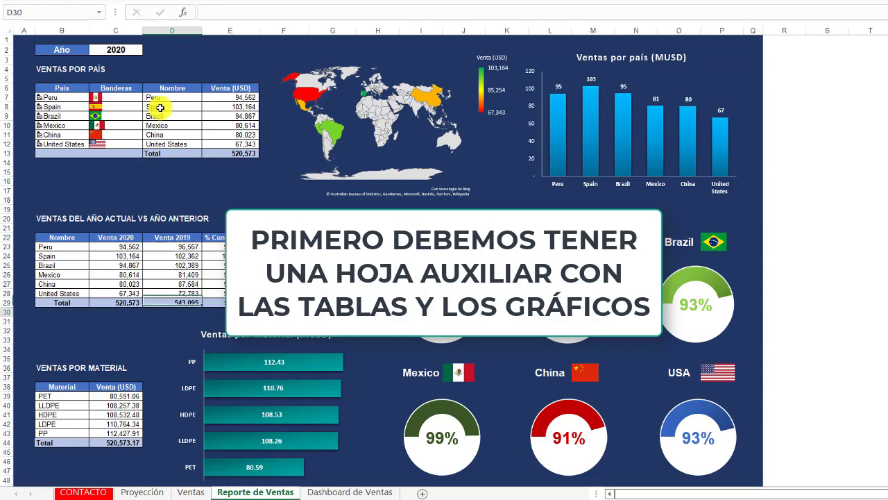
{"action": "key", "text": "Down"}
{"action": "key", "text": "Down"}
{"action": "key", "text": "Down"}
{"action": "key", "text": "Down"}
{"action": "key", "text": "Down"}
{"action": "key", "text": "Down"}
{"action": "key", "text": "Down"}
{"action": "key", "text": "Down"}
{"action": "key", "text": "Down"}
{"action": "key", "text": "Down"}
{"action": "key", "text": "Down"}
{"action": "key", "text": "Down"}
{"action": "key", "text": "Down"}
{"action": "key", "text": "Down"}
{"action": "key", "text": "Down"}
{"action": "key", "text": "Down"}
{"action": "key", "text": "Down"}
{"action": "key", "text": "Down"}
{"action": "key", "text": "Down"}
{"action": "key", "text": "Down"}
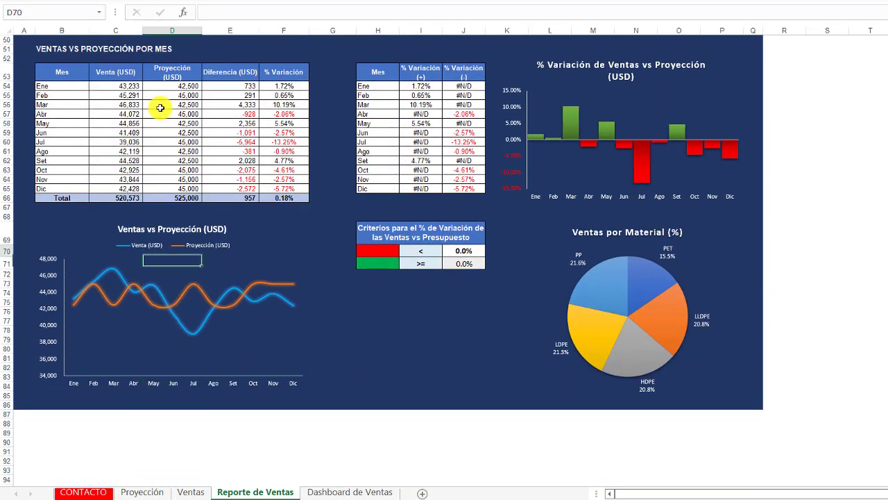
{"action": "key", "text": "Up"}
{"action": "key", "text": "Up"}
{"action": "key", "text": "Up"}
{"action": "key", "text": "Up"}
{"action": "key", "text": "Up"}
{"action": "key", "text": "Up"}
{"action": "key", "text": "Up"}
{"action": "key", "text": "Up"}
{"action": "key", "text": "Up"}
{"action": "key", "text": "Up"}
{"action": "key", "text": "Up"}
{"action": "key", "text": "Up"}
{"action": "key", "text": "Up"}
{"action": "key", "text": "Up"}
{"action": "key", "text": "Up"}
{"action": "key", "text": "Up"}
{"action": "key", "text": "Up"}
{"action": "key", "text": "Up"}
{"action": "key", "text": "Up"}
{"action": "key", "text": "Up"}
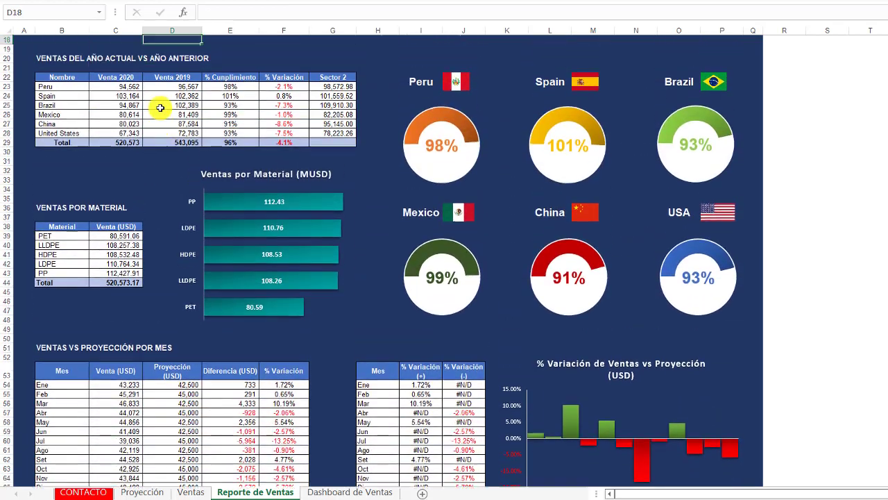
{"action": "key", "text": "Up"}
{"action": "key", "text": "Up"}
{"action": "key", "text": "Up"}
{"action": "key", "text": "Up"}
{"action": "key", "text": "Up"}
{"action": "key", "text": "Up"}
{"action": "key", "text": "Up"}
{"action": "key", "text": "Up"}
{"action": "key", "text": "Up"}
{"action": "key", "text": "Up"}
{"action": "key", "text": "Up"}
{"action": "key", "text": "Up"}
{"action": "key", "text": "Up"}
{"action": "key", "text": "Up"}
{"action": "key", "text": "Up"}
{"action": "key", "text": "Up"}
{"action": "key", "text": "Up"}
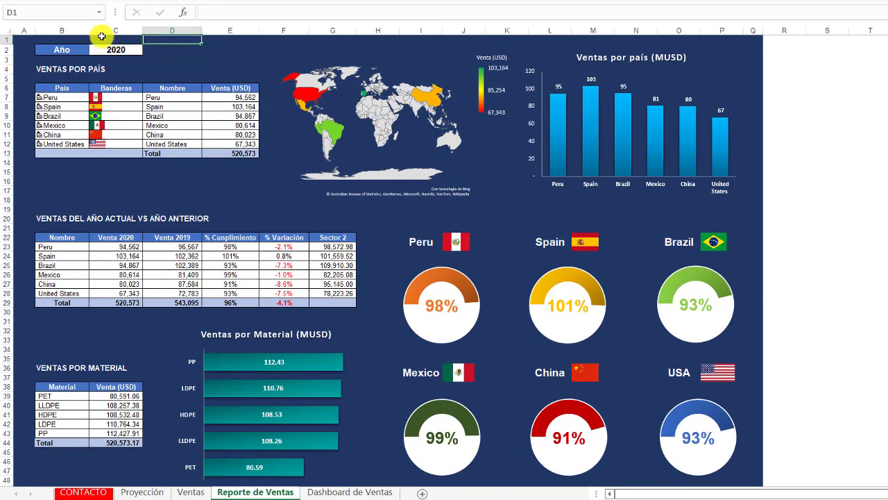
- Examine the formula in the Reporte de Ventas year cell and the linked year cell on Dashboard de Ventas
{"action": "double_click", "coordinate": [118, 50]}
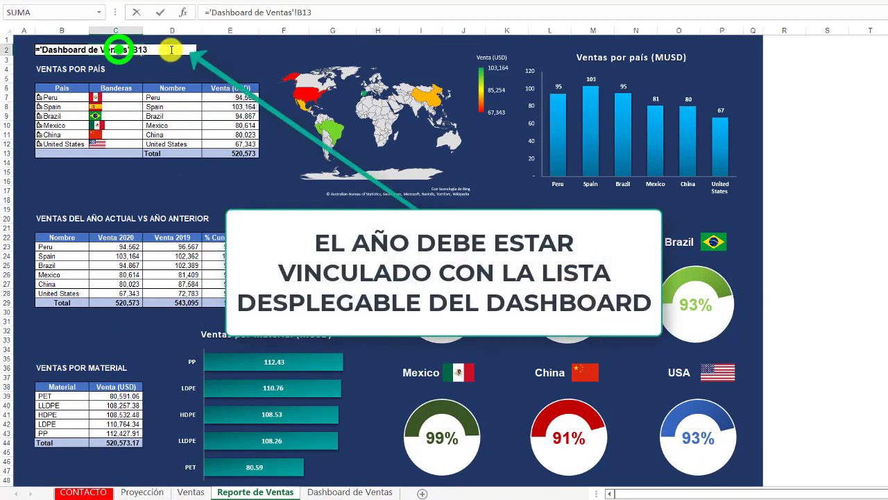
{"action": "key", "text": "Escape"}
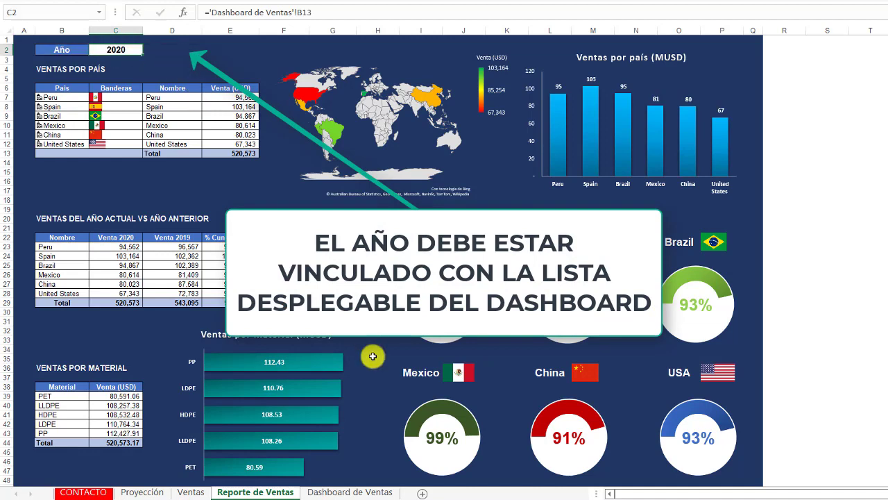
{"action": "left_click", "coordinate": [325, 492]}
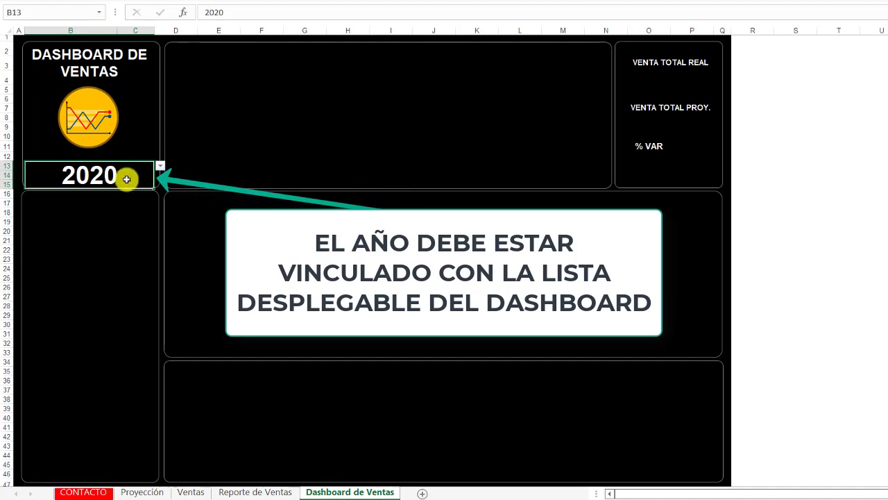
- Move the world map chart from the Reporte de Ventas sheet onto the Dashboard de Ventas sheet
{"action": "left_click", "coordinate": [242, 492]}
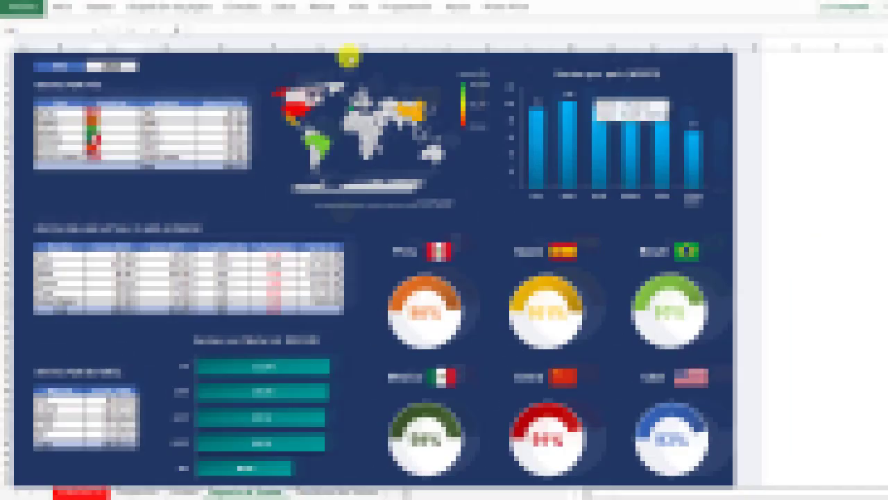
{"action": "left_click", "coordinate": [376, 77]}
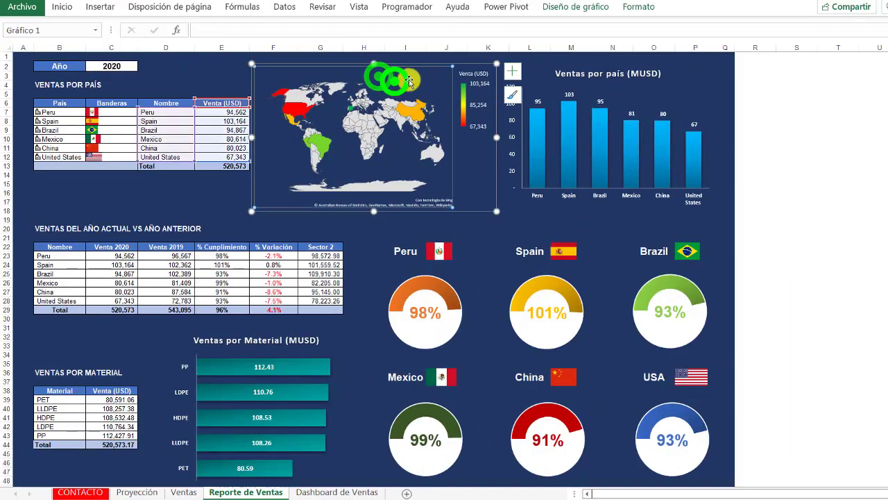
{"action": "left_click", "coordinate": [461, 62]}
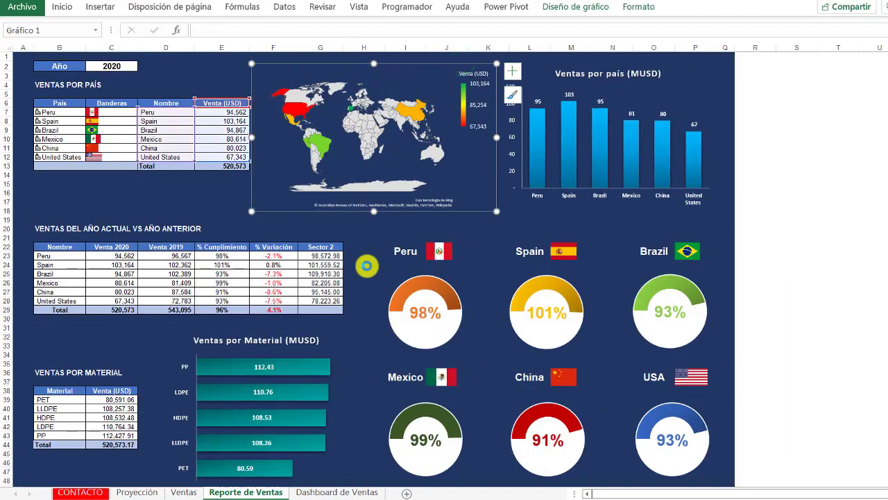
{"action": "left_click", "coordinate": [362, 318]}
{"action": "left_click", "coordinate": [315, 490]}
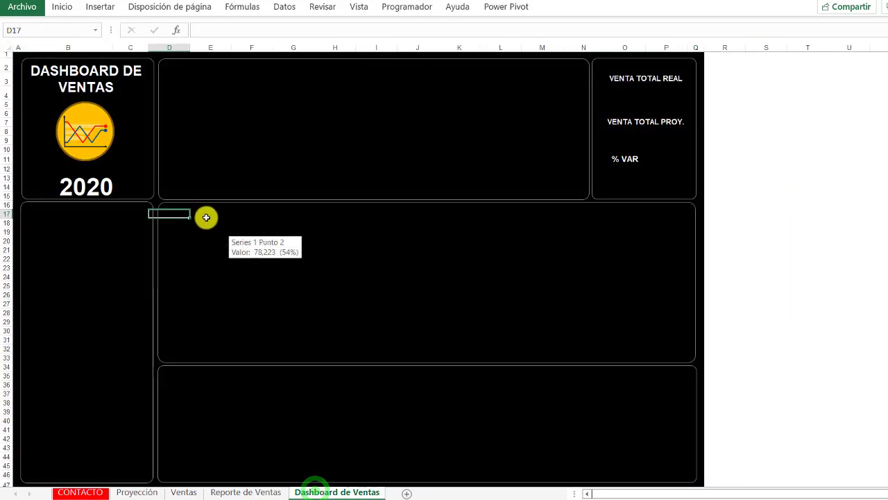
{"action": "key", "text": "ctrl+v"}
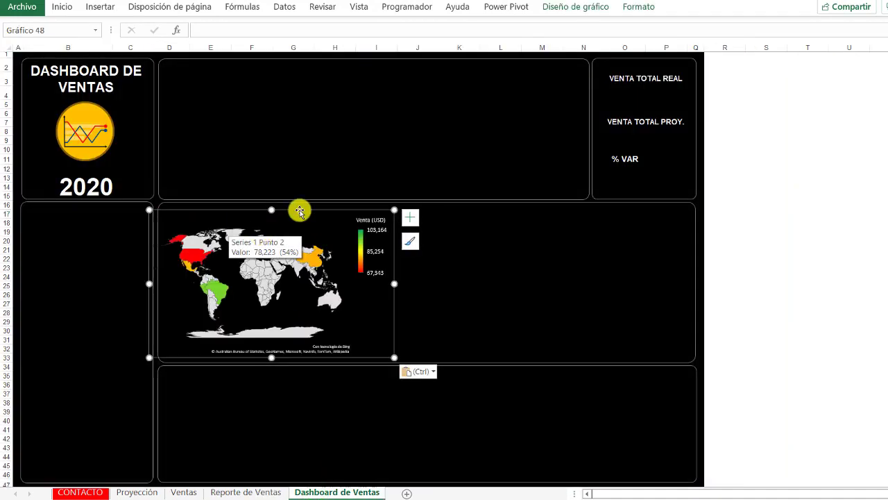
- Reposition and enlarge the map chart to fill the first part of the dashboard's middle section
{"action": "left_click", "coordinate": [298, 211]}
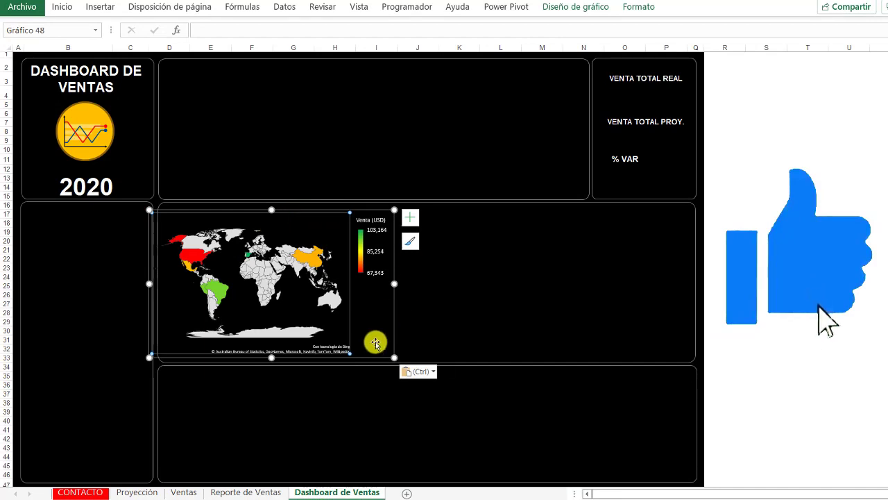
{"action": "left_click_drag", "start_coordinate": [361, 356], "coordinate": [423, 365]}
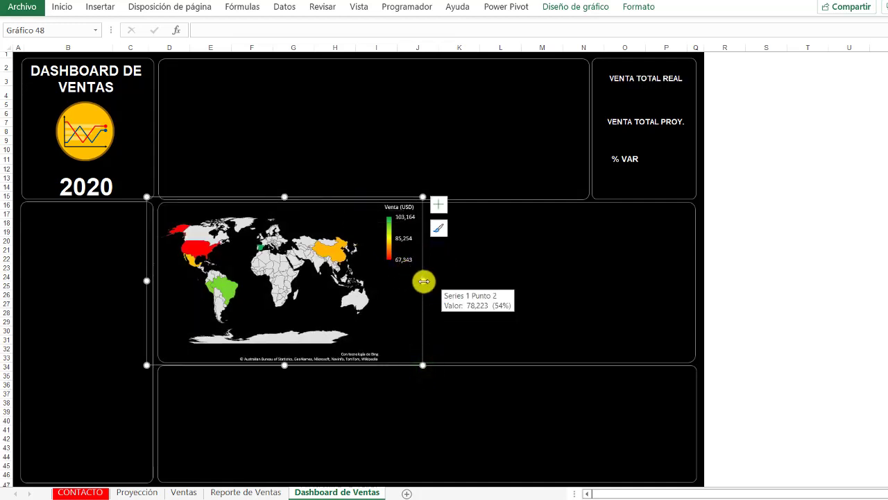
{"action": "left_click_drag", "start_coordinate": [422, 280], "coordinate": [431, 280]}
{"action": "left_click", "coordinate": [499, 291]}
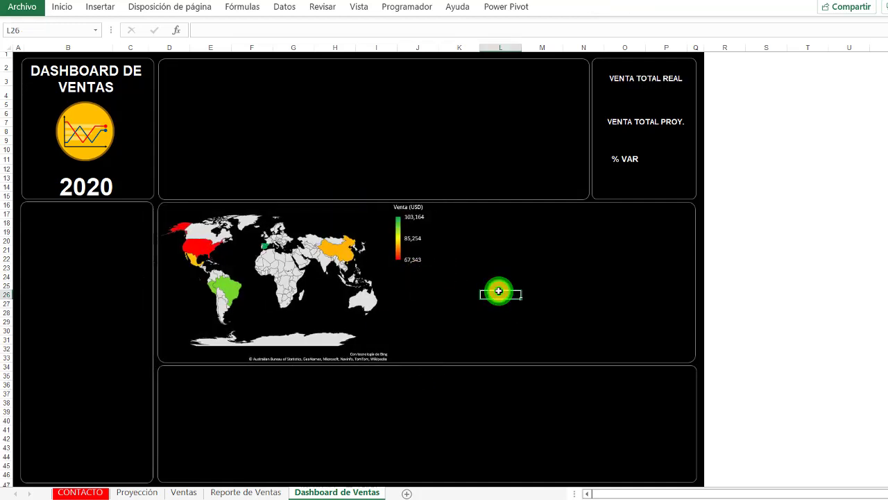
- Move the Ventas por país (MUSD) column chart from Reporte de Ventas to beside the dashboard map and enlarge it to fill the middle section
{"action": "left_click", "coordinate": [240, 492]}
{"action": "left_click", "coordinate": [656, 93]}
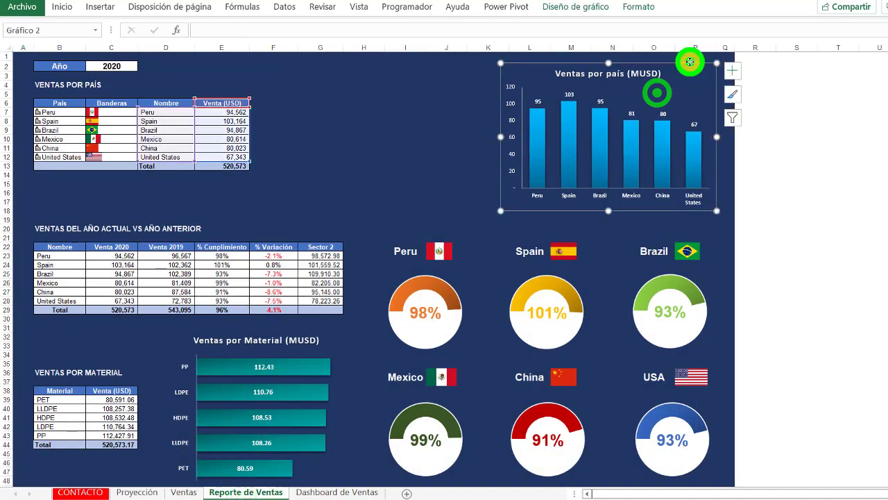
{"action": "left_click", "coordinate": [317, 491]}
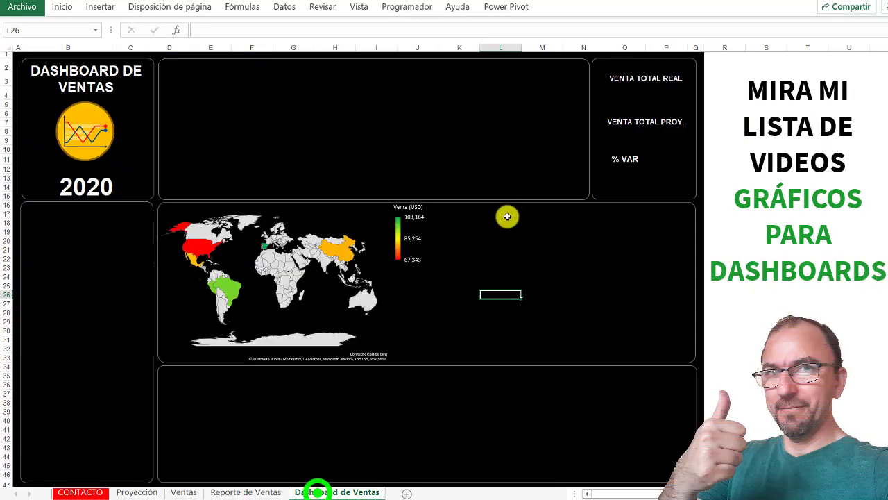
{"action": "left_click", "coordinate": [457, 213]}
{"action": "key", "text": "ctrl+v"}
{"action": "left_click_drag", "start_coordinate": [594, 206], "coordinate": [590, 201]}
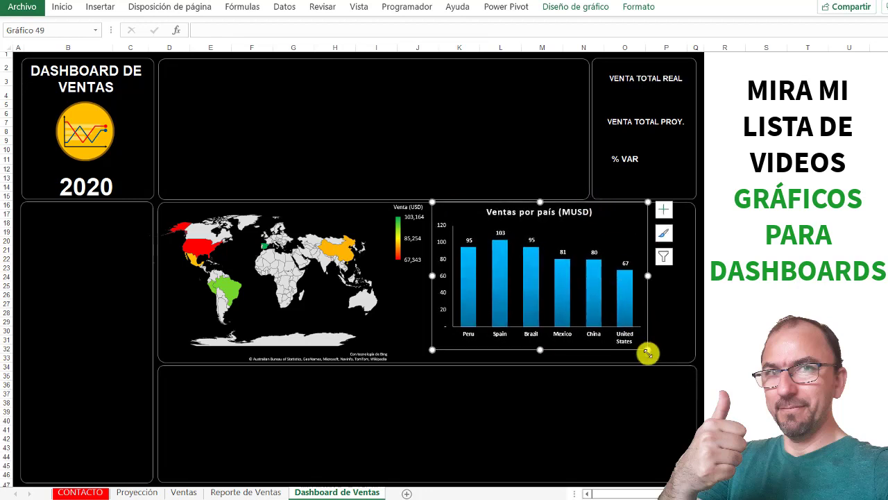
{"action": "left_click_drag", "start_coordinate": [647, 353], "coordinate": [684, 361]}
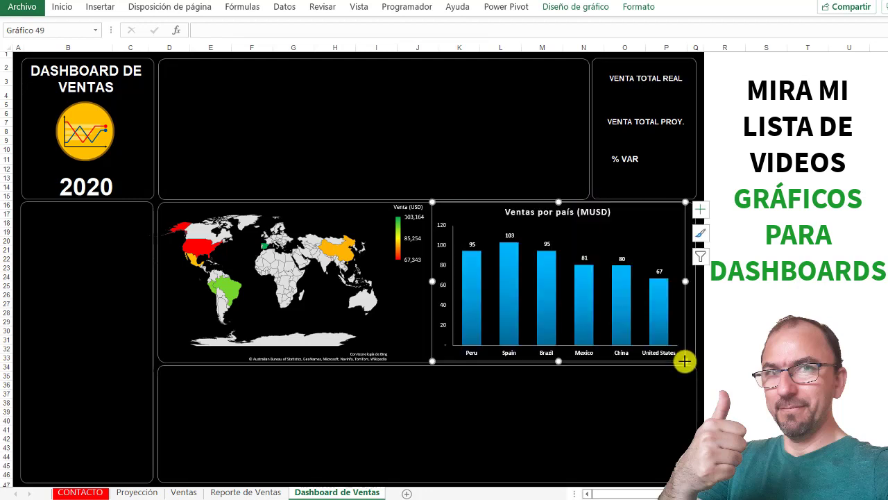
{"action": "left_click", "coordinate": [383, 123]}
- Move the Ventas vs Proyección (USD) line chart from Reporte de Ventas into the dashboard's wide upper section
{"action": "left_click", "coordinate": [254, 490]}
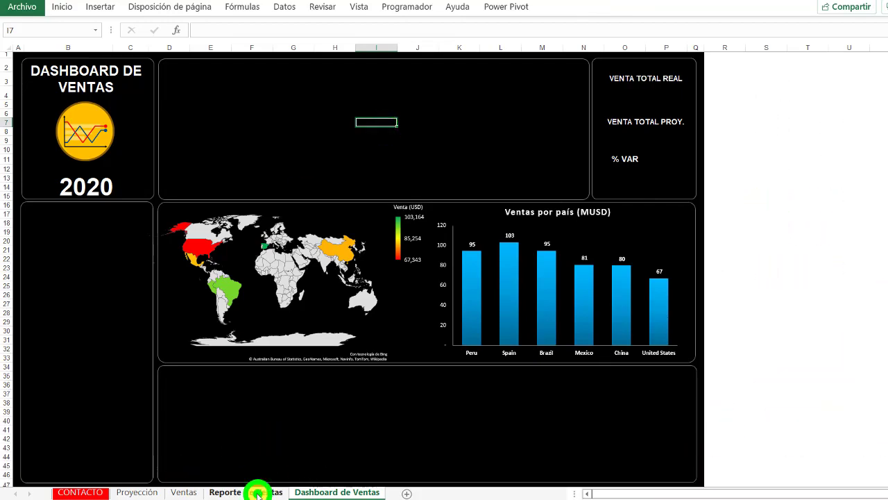
{"action": "scroll", "coordinate": [262, 340], "scroll_direction": "down", "scroll_amount": 13}
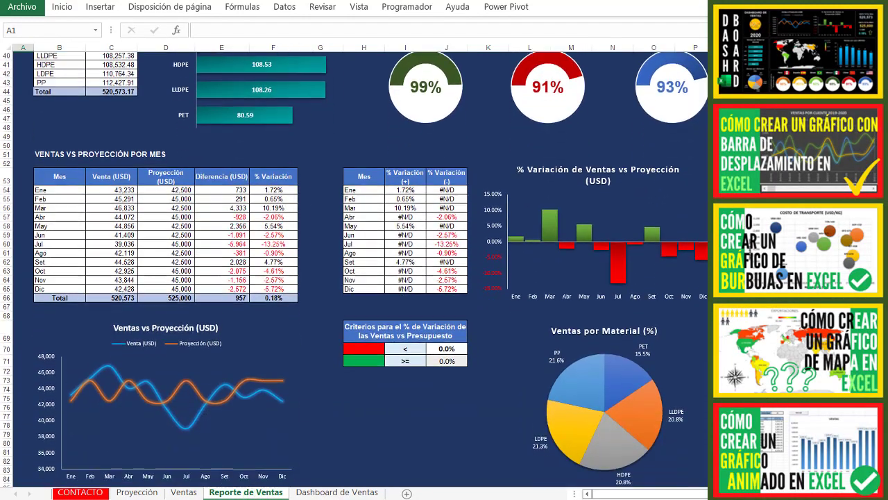
{"action": "left_click", "coordinate": [244, 362]}
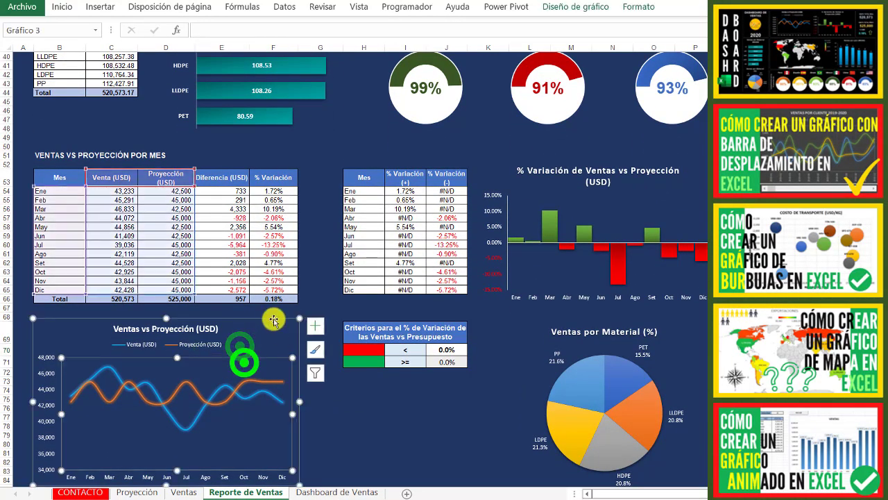
{"action": "left_click", "coordinate": [271, 318]}
{"action": "key", "text": "ctrl+x"}
{"action": "left_click", "coordinate": [323, 491]}
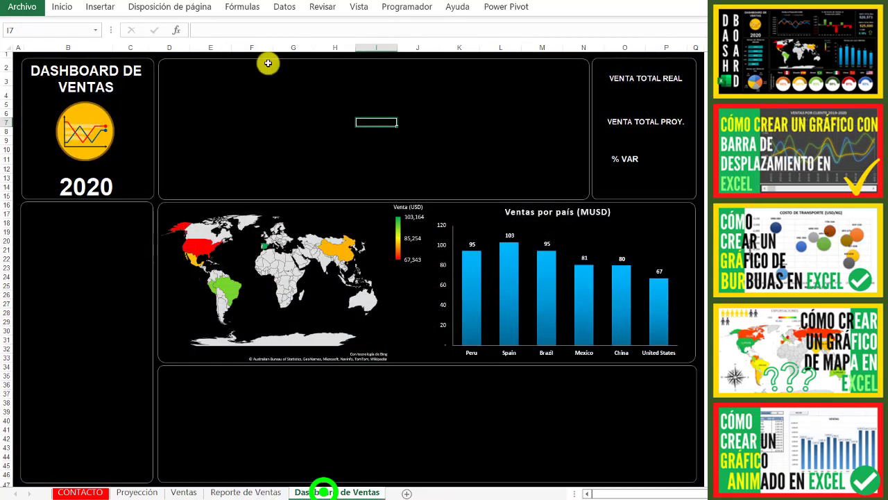
{"action": "left_click", "coordinate": [188, 71]}
{"action": "key", "text": "ctrl+v"}
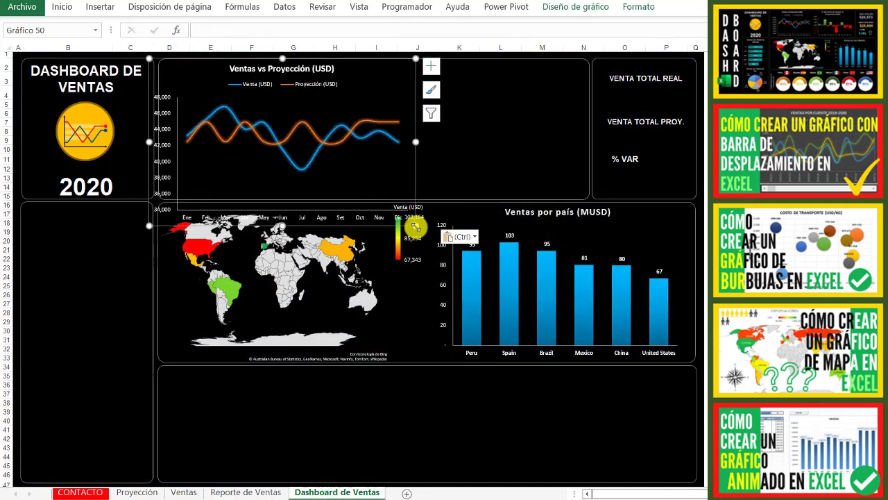
- Shrink the Ventas vs Proyección line chart and position it in the first half of the upper section
{"action": "left_click_drag", "start_coordinate": [416, 225], "coordinate": [387, 193]}
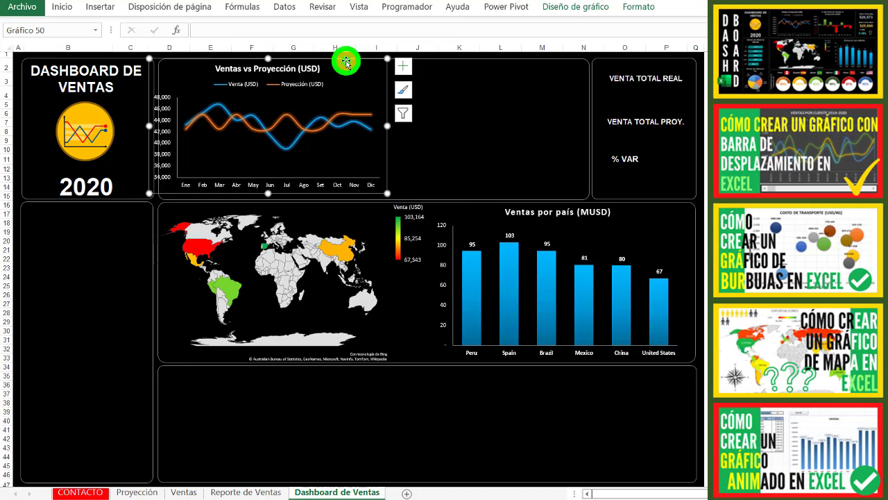
{"action": "left_click_drag", "start_coordinate": [346, 62], "coordinate": [360, 64]}
{"action": "left_click_drag", "start_coordinate": [401, 128], "coordinate": [389, 129]}
{"action": "left_click", "coordinate": [452, 144]}
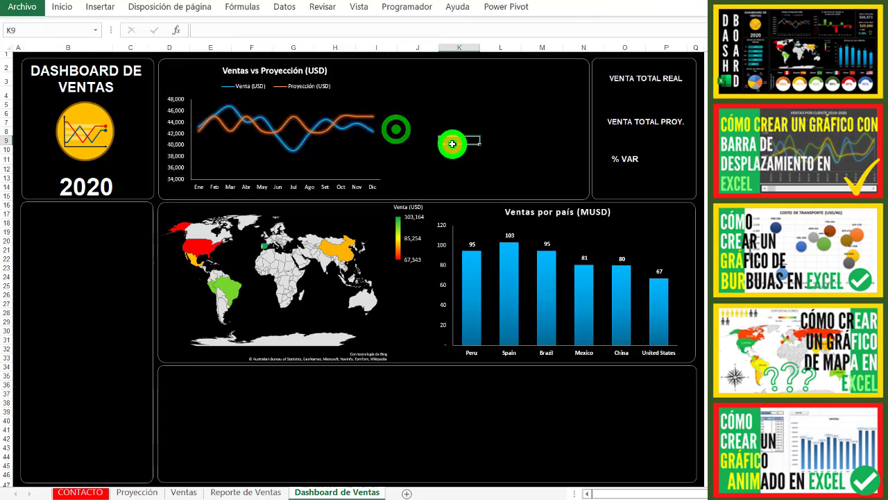
- Move the % Variación de Ventas vs Proyección (USD) chart from Reporte de Ventas onto the dashboard
{"action": "left_click", "coordinate": [244, 491]}
{"action": "left_click", "coordinate": [677, 171]}
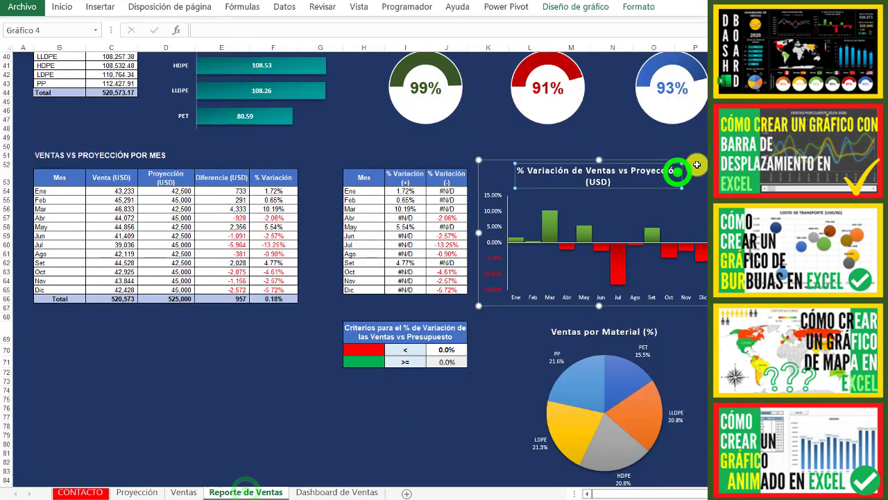
{"action": "left_click", "coordinate": [694, 158]}
{"action": "key", "text": "ctrl+x"}
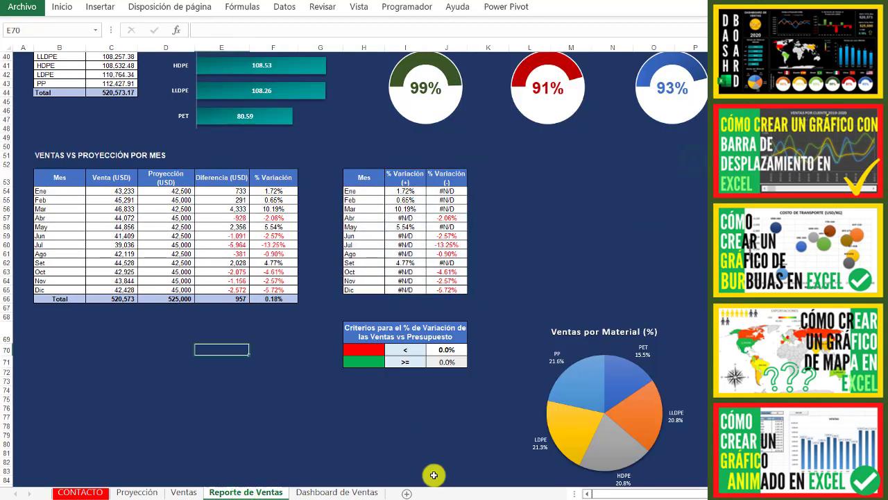
{"action": "left_click", "coordinate": [337, 491]}
{"action": "key", "text": "ctrl+v"}
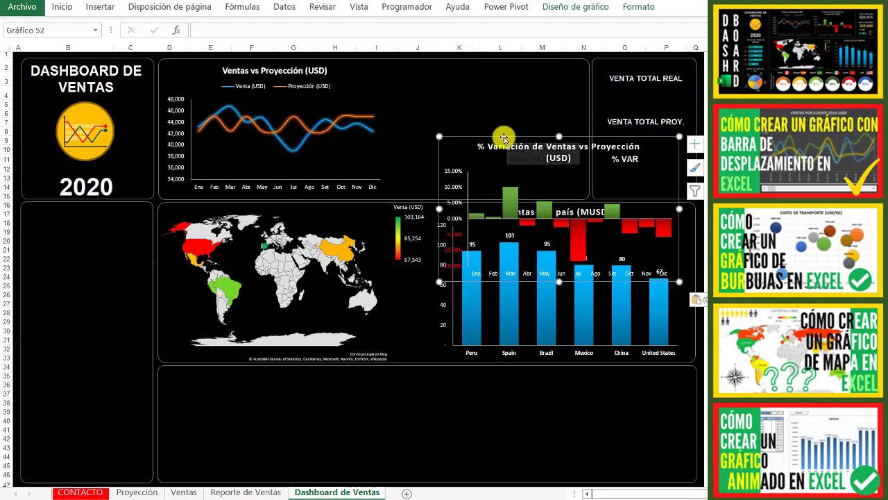
- Position the % Variación chart beside the line chart and resize it to fit the rest of the upper section
{"action": "left_click_drag", "start_coordinate": [503, 138], "coordinate": [450, 63]}
{"action": "left_click_drag", "start_coordinate": [625, 208], "coordinate": [589, 195]}
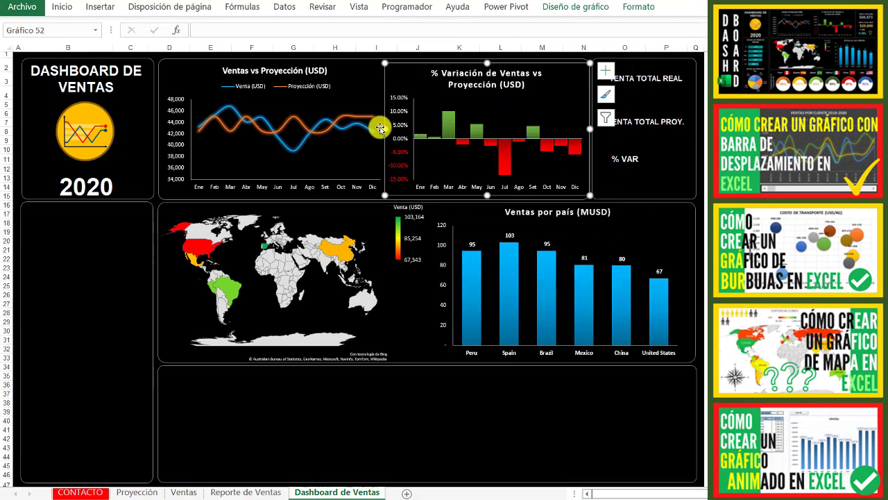
{"action": "left_click_drag", "start_coordinate": [385, 129], "coordinate": [387, 127]}
{"action": "left_click_drag", "start_coordinate": [488, 64], "coordinate": [486, 60]}
{"action": "left_click", "coordinate": [92, 276]}
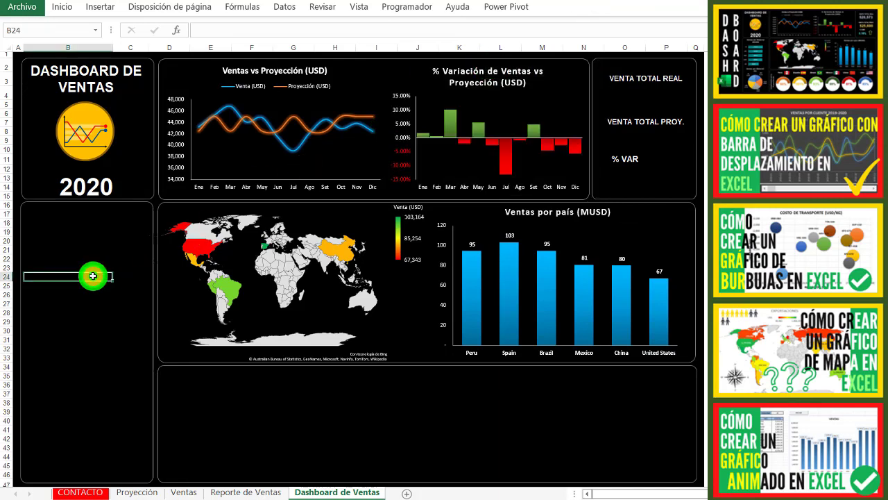
- Enter the country labels Perú, España and Brasil in cells E35, G35 and I35, following the country order in Reporte de Ventas
{"action": "left_click", "coordinate": [200, 381]}
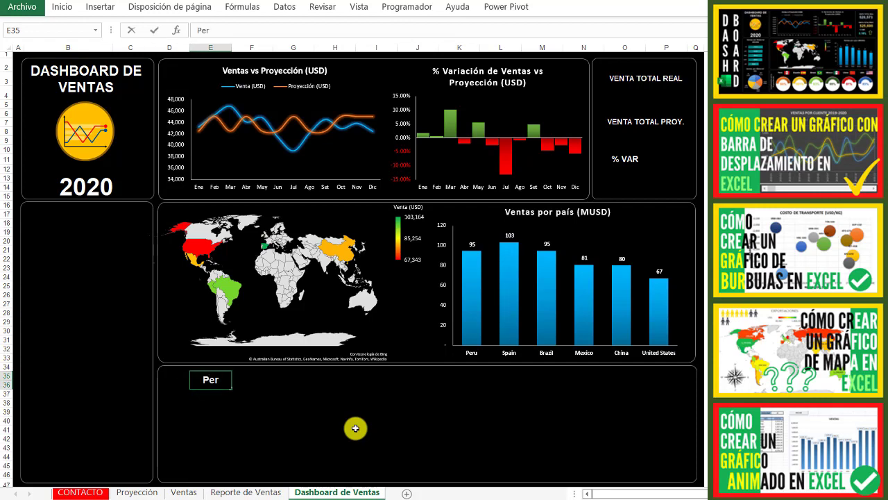
{"action": "key", "text": "Up"}
{"action": "key", "text": "Up"}
{"action": "key", "text": "Right"}
{"action": "key", "text": "Right"}
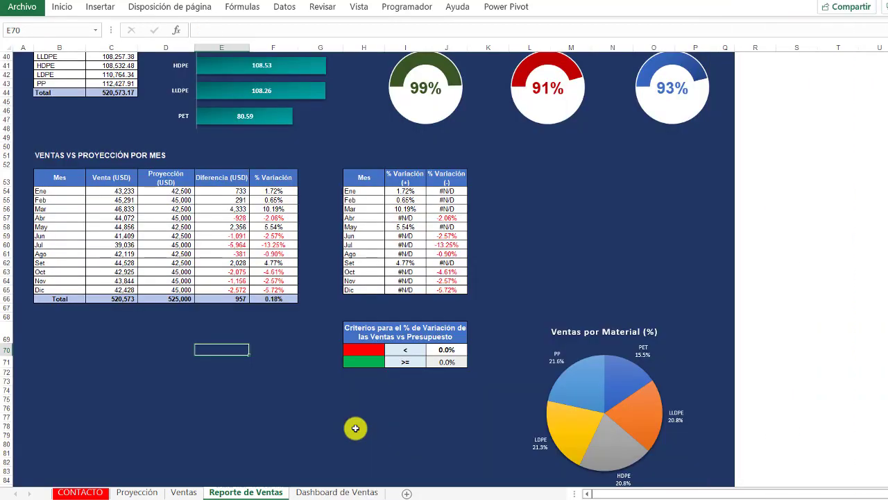
{"action": "scroll", "coordinate": [355, 428], "scroll_direction": "up", "scroll_amount": 13}
{"action": "key", "text": "ctrl+Page_Down"}
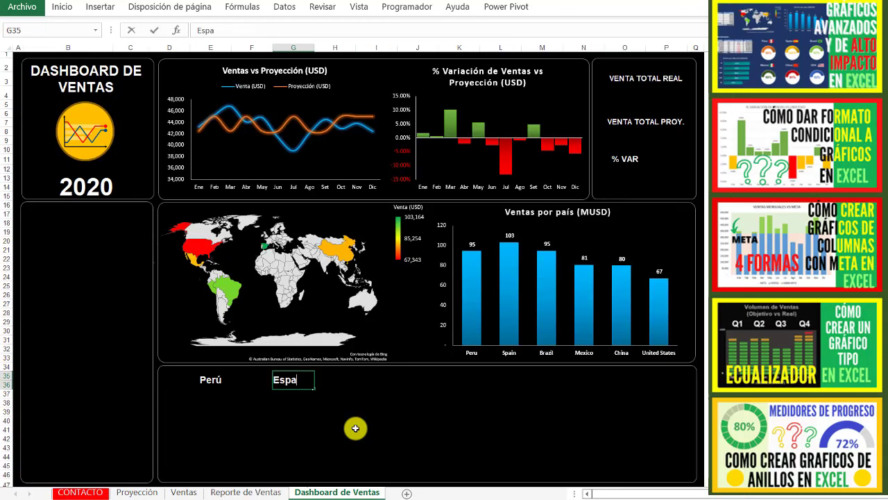
{"action": "key", "text": "Right"}
{"action": "key", "text": "Right"}
{"action": "key", "text": "Up"}
{"action": "type", "text": "Brasil"}
{"action": "key", "text": "Return"}
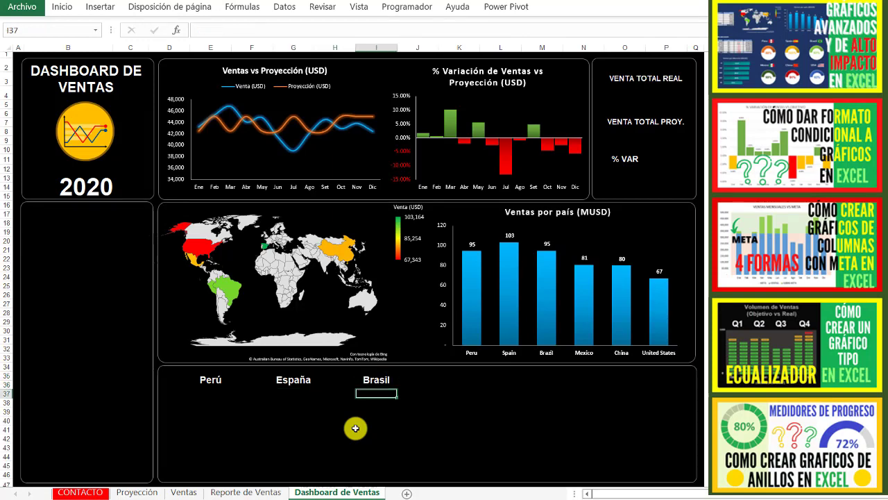
- Enter the remaining country labels México, China and USA in cells K35, M35 and O35, following the order in Reporte de Ventas
{"action": "key", "text": "Up"}
{"action": "key", "text": "Right"}
{"action": "key", "text": "Right"}
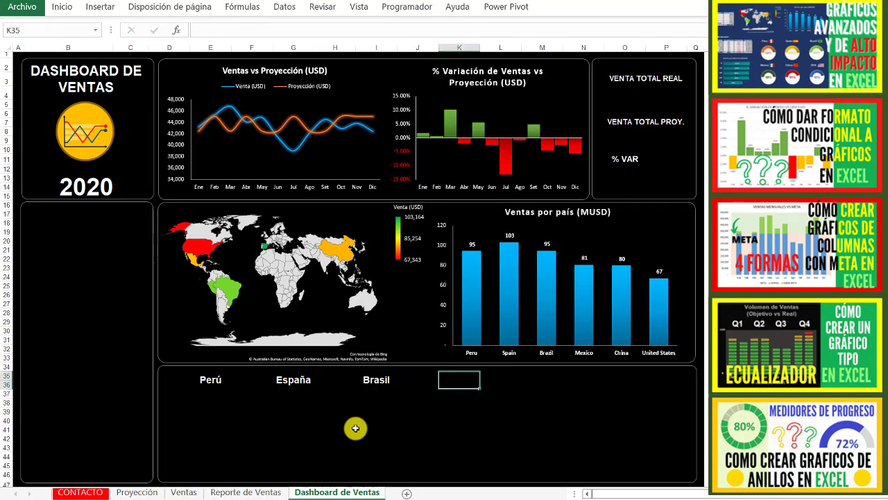
{"action": "key", "text": "ctrl+Page_Up"}
{"action": "key", "text": "ctrl+Page_Down"}
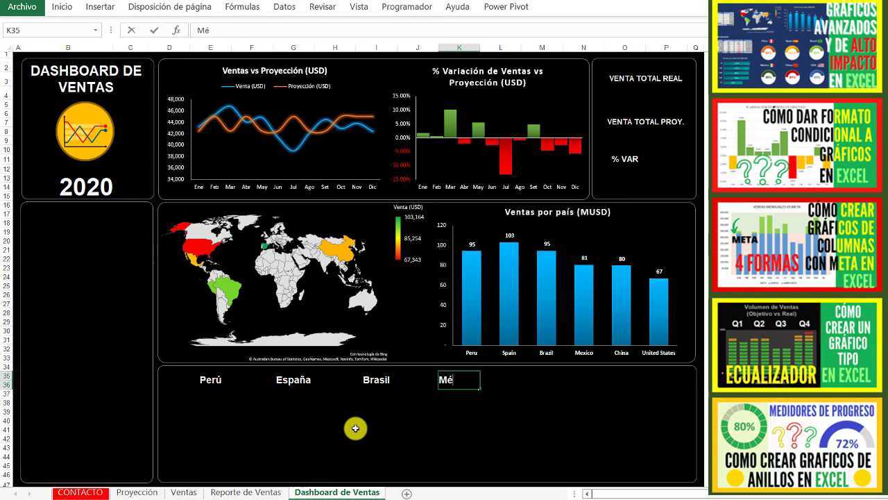
{"action": "key", "text": "Right"}
{"action": "key", "text": "Right"}
{"action": "key", "text": "ctrl+Page_Up"}
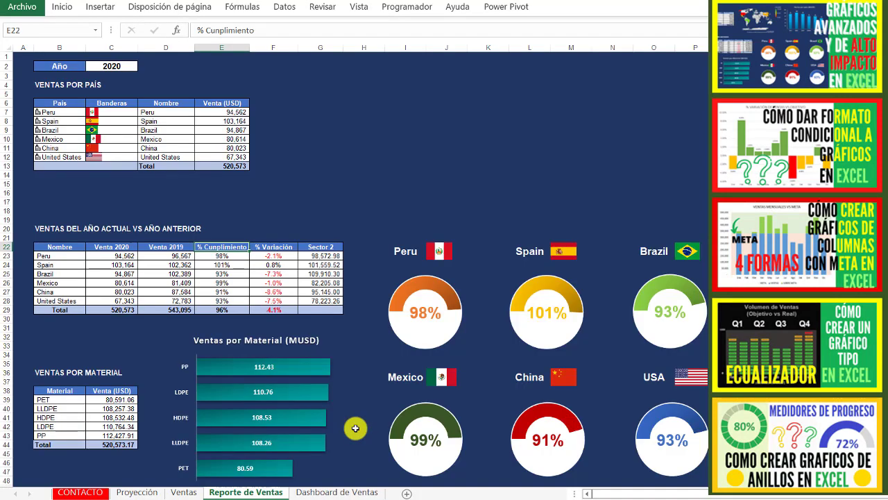
{"action": "key", "text": "ctrl+Page_Down"}
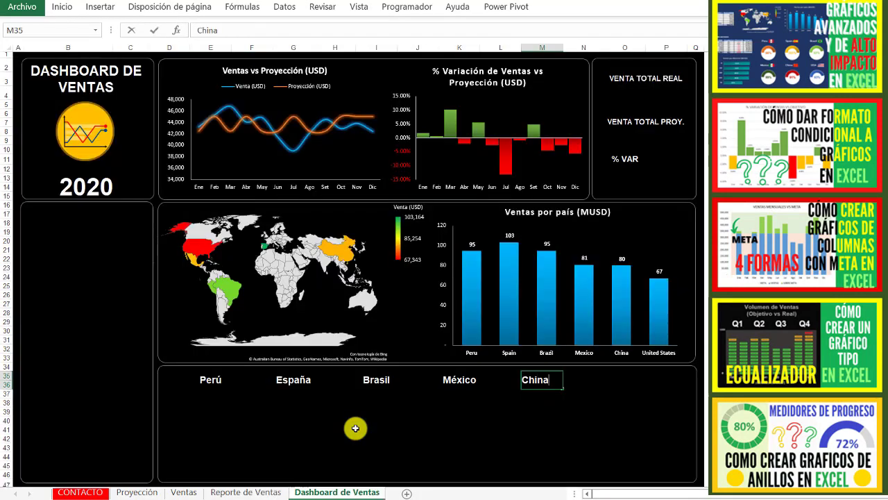
{"action": "key", "text": "Right"}
{"action": "key", "text": "Right"}
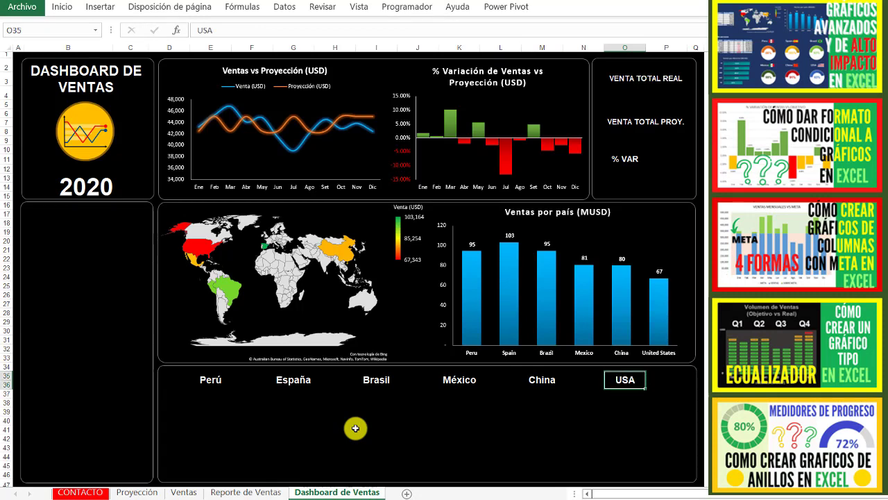
- Link cell F35 beside the Perú label to Peru's flag in cell C7 of Reporte de Ventas
{"action": "key", "text": "Left"}
{"action": "key", "text": "Left"}
{"action": "key", "text": "Left"}
{"action": "key", "text": "Left"}
{"action": "key", "text": "Left"}
{"action": "key", "text": "Left"}
{"action": "key", "text": "Left"}
{"action": "key", "text": "Left"}
{"action": "key", "text": "Left"}
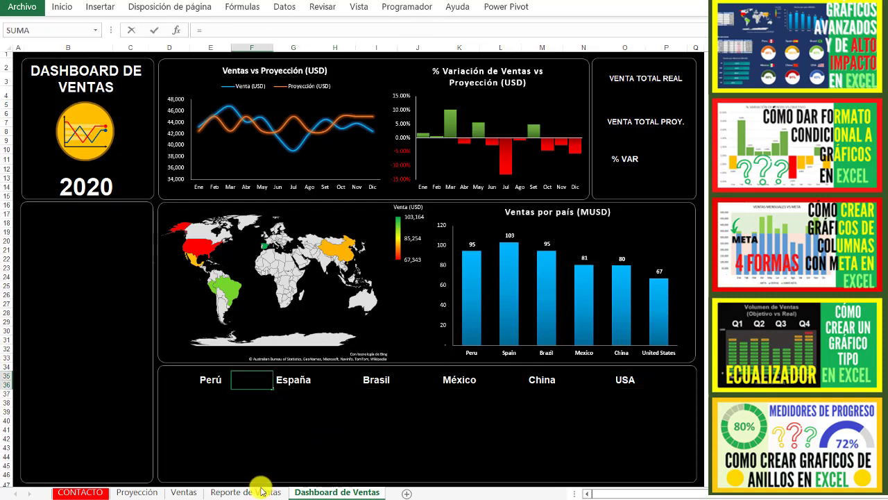
{"action": "type", "text": "="}
{"action": "left_click", "coordinate": [262, 490]}
{"action": "left_click", "coordinate": [114, 111]}
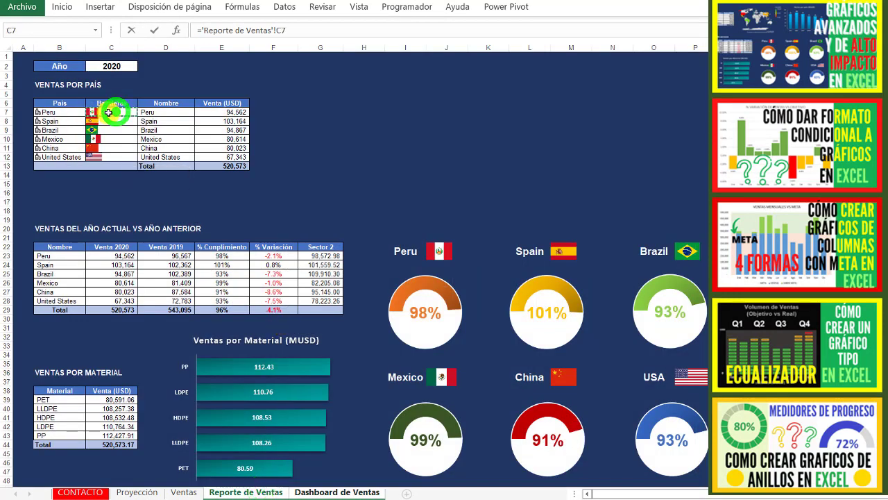
{"action": "key", "text": "Return"}
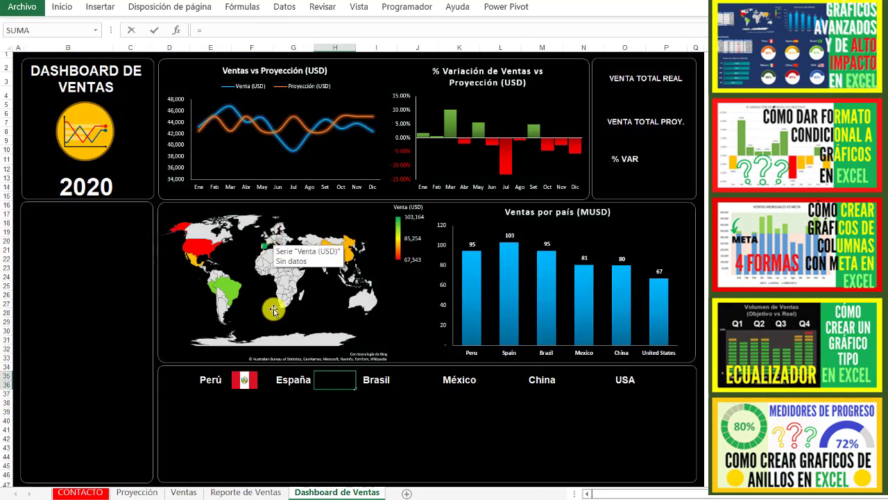
- Link cells H35 and J35 beside España and Brasil to their flags in C8 and C9 of Reporte de Ventas
{"action": "type", "text": "="}
{"action": "left_click", "coordinate": [246, 491]}
{"action": "left_click", "coordinate": [106, 120]}
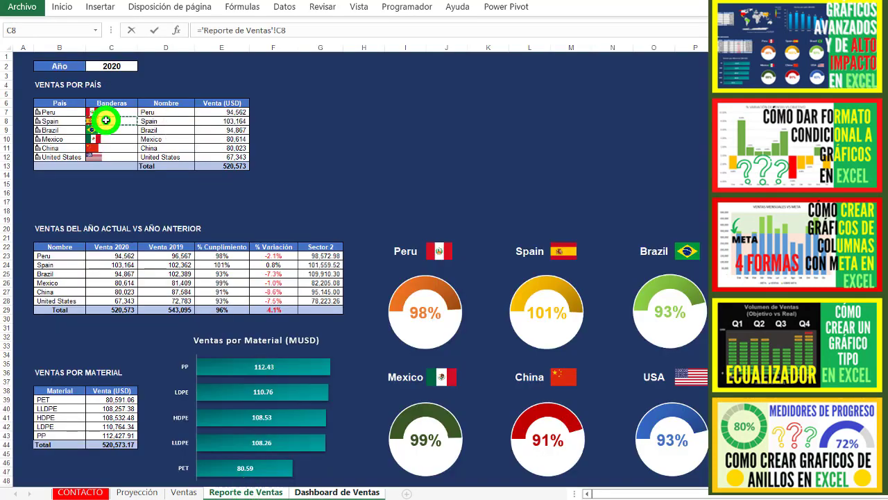
{"action": "key", "text": "Return"}
{"action": "key", "text": "ctrl+Page_Up"}
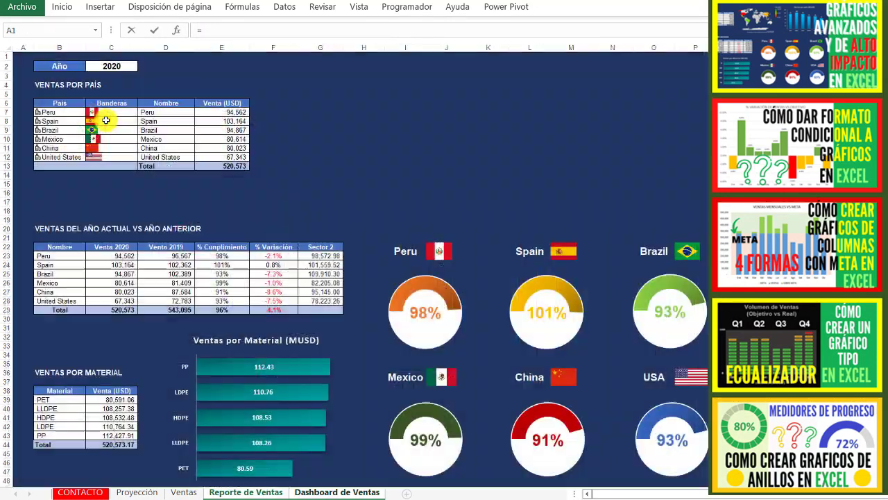
{"action": "left_click", "coordinate": [94, 129]}
{"action": "key", "text": "Return"}
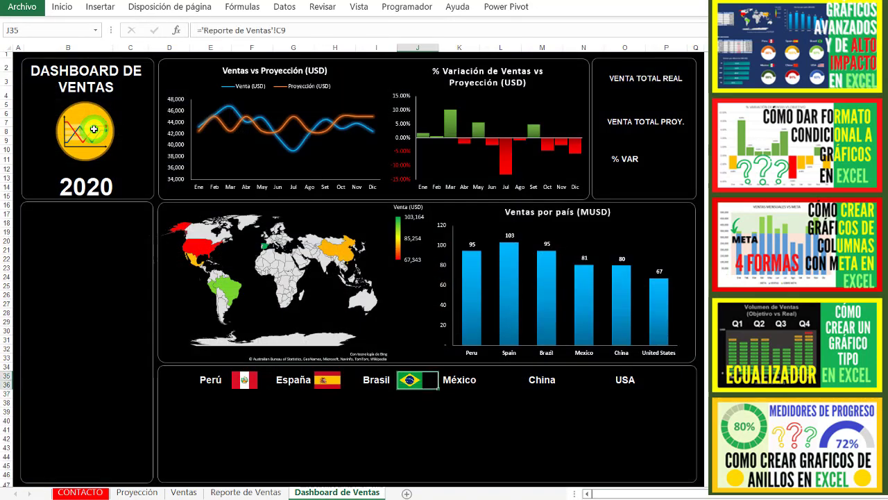
- Link the cells beside México, China and USA to their flags in C10, C11 and C12 of Reporte de Ventas
{"action": "type", "text": "="}
{"action": "key", "text": "ctrl+Page_Up"}
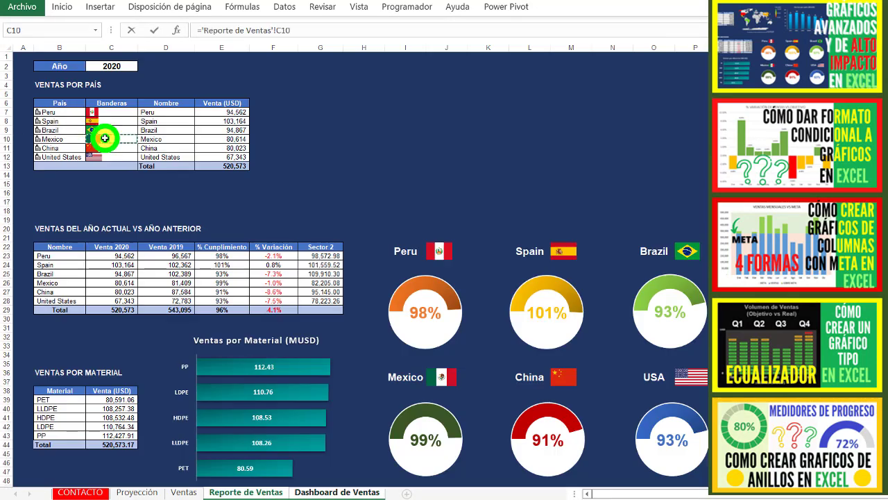
{"action": "key", "text": "Return"}
{"action": "key", "text": "ctrl+Page_Up"}
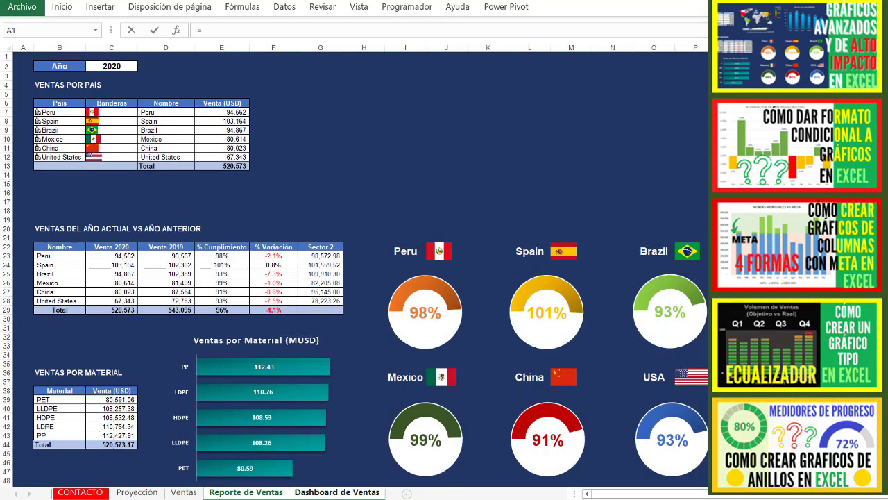
{"action": "key", "text": "Return"}
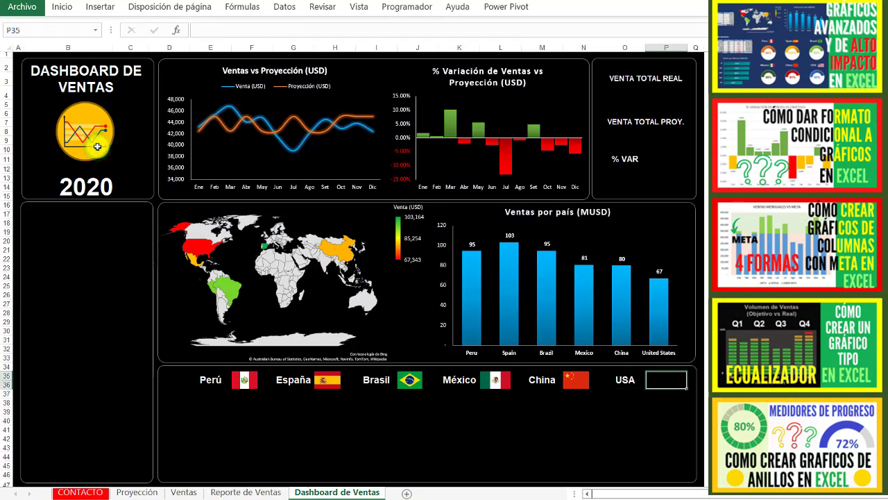
{"action": "key", "text": "ctrl+Page_Up"}
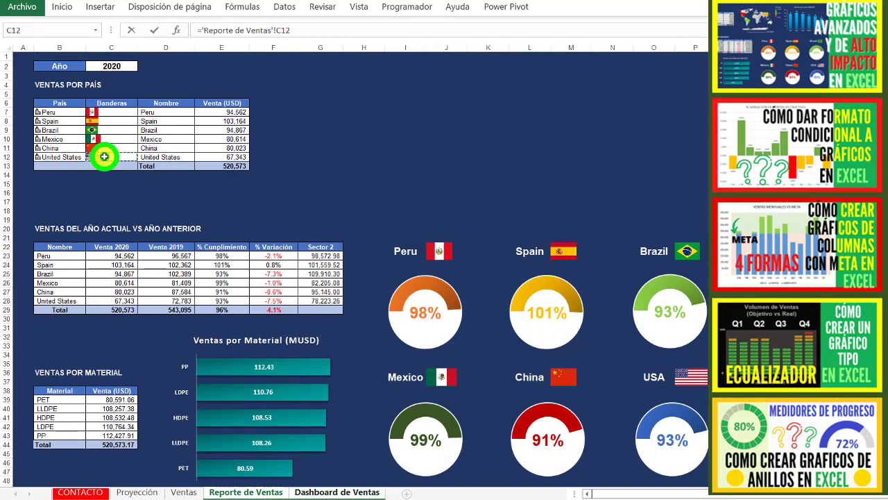
{"action": "key", "text": "Return"}
- Move Peru's ring indicator from Reporte de Ventas to the dashboard and place it beneath the Perú label and flag
{"action": "left_click", "coordinate": [238, 491]}
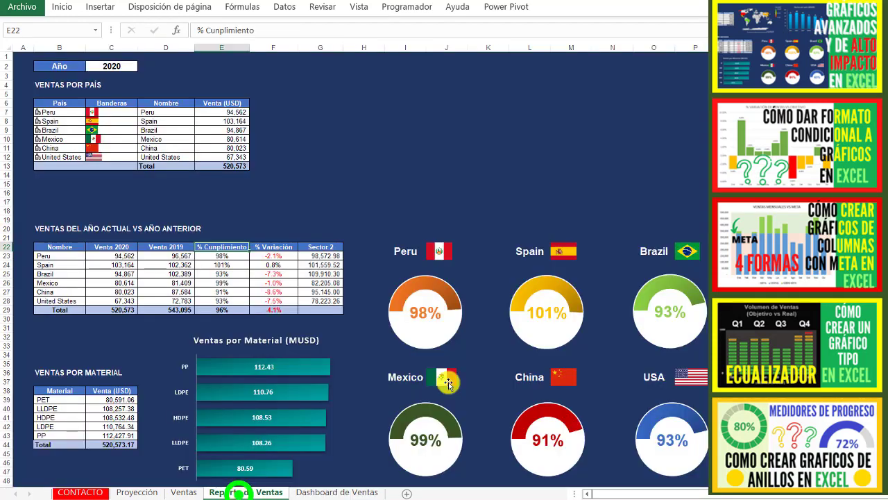
{"action": "left_click", "coordinate": [462, 286]}
{"action": "left_click", "coordinate": [459, 261]}
{"action": "key", "text": "ctrl+x"}
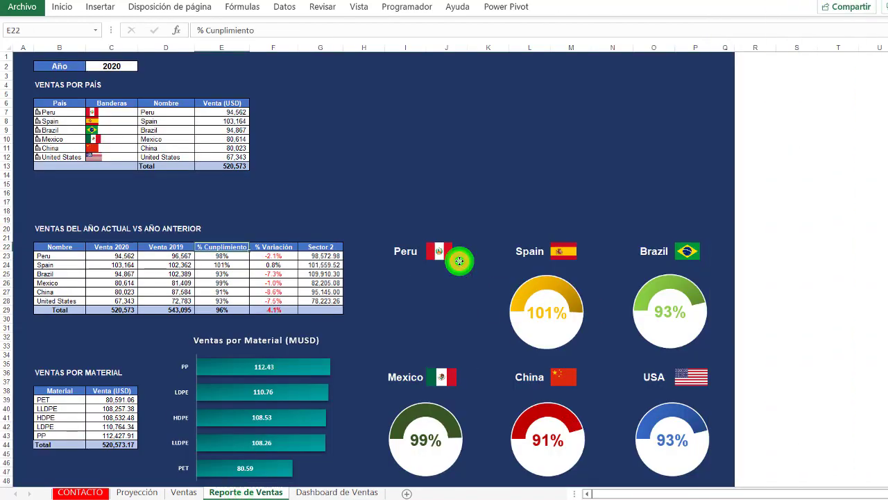
{"action": "left_click", "coordinate": [342, 492]}
{"action": "left_click", "coordinate": [178, 396]}
{"action": "key", "text": "ctrl+v"}
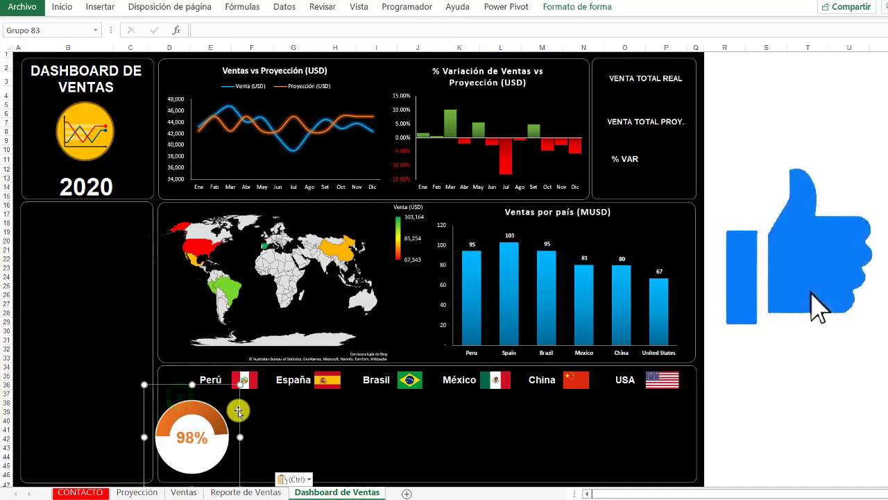
{"action": "left_click_drag", "start_coordinate": [238, 411], "coordinate": [278, 411]}
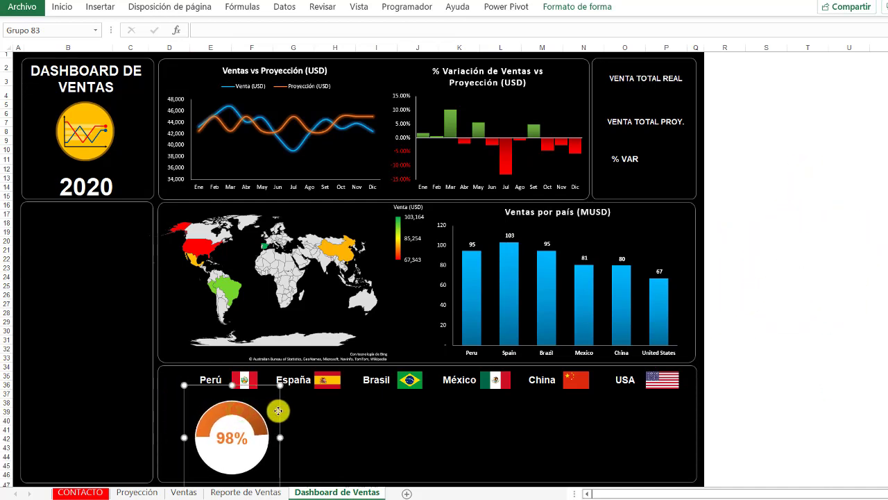
- Move Spain's ring indicator from Reporte de Ventas to the dashboard, beneath España and level with Peru's ring
{"action": "left_click", "coordinate": [256, 491]}
{"action": "left_click", "coordinate": [587, 332]}
{"action": "key", "text": "ctrl+x"}
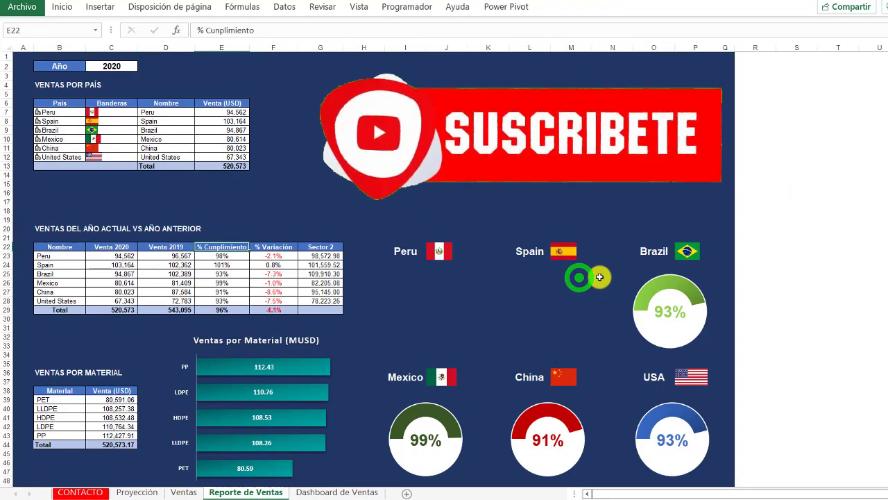
{"action": "left_click", "coordinate": [333, 491]}
{"action": "left_click", "coordinate": [306, 401]}
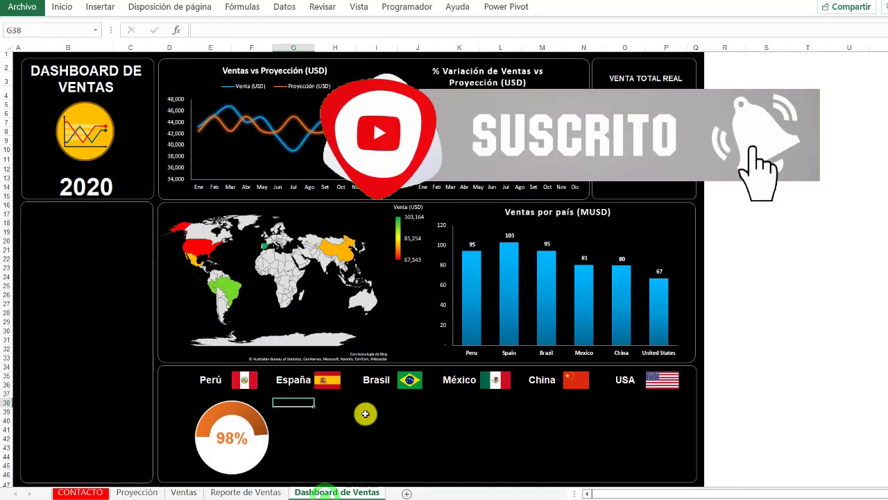
{"action": "key", "text": "ctrl+v"}
{"action": "left_click_drag", "start_coordinate": [347, 391], "coordinate": [352, 384]}
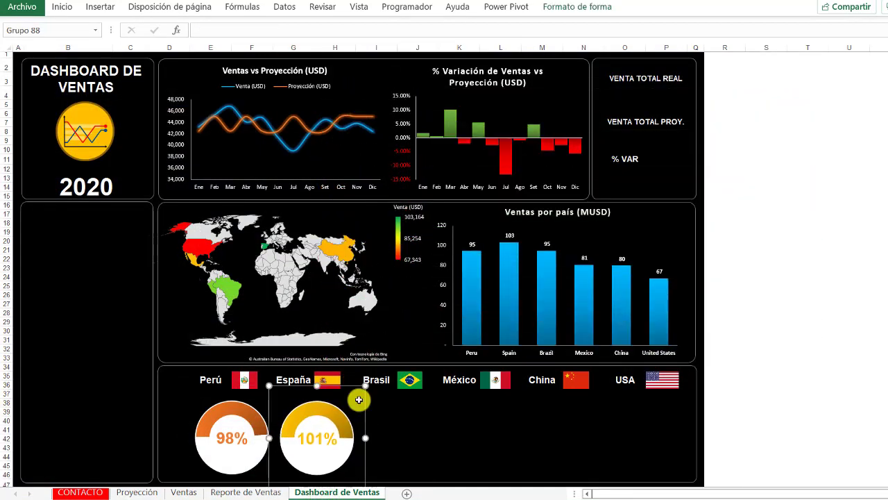
- Move Brazil's ring indicator from Reporte de Ventas to the dashboard and align it beneath the Brasil label
{"action": "left_click", "coordinate": [263, 493]}
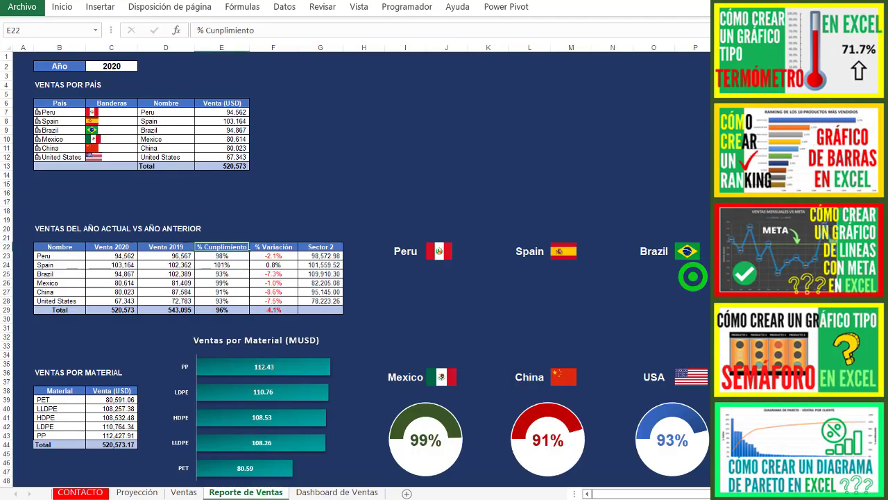
{"action": "left_click", "coordinate": [343, 485]}
{"action": "left_click", "coordinate": [392, 402]}
{"action": "key", "text": "ctrl+v"}
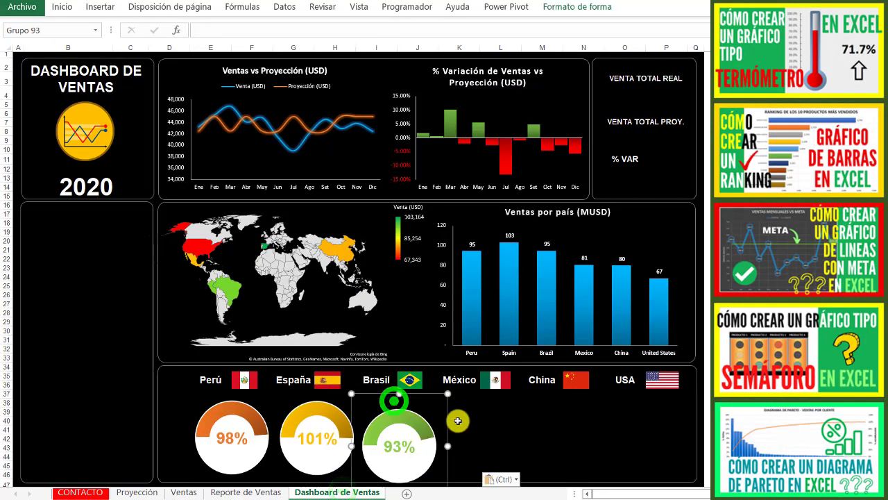
{"action": "left_click_drag", "start_coordinate": [434, 394], "coordinate": [437, 385]}
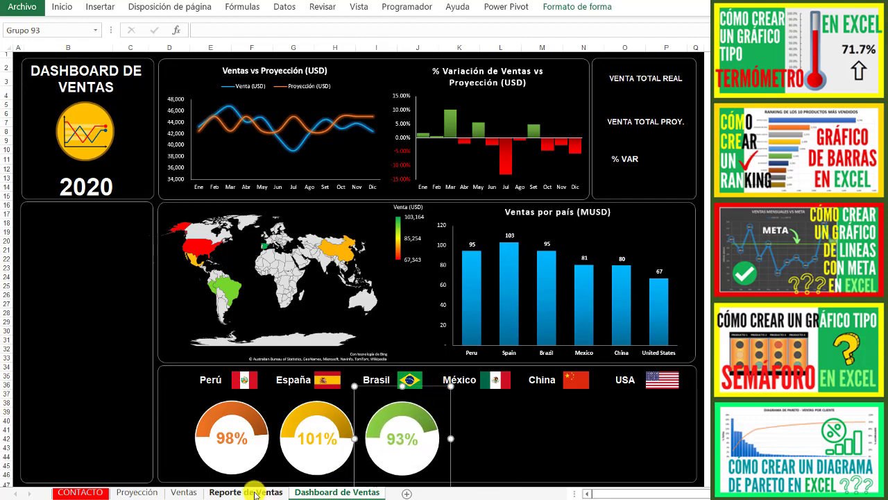
- Move Mexico's ring indicator from Reporte de Ventas to the dashboard and align it beneath the México label
{"action": "left_click", "coordinate": [255, 492]}
{"action": "left_click", "coordinate": [469, 402]}
{"action": "key", "text": "ctrl+x"}
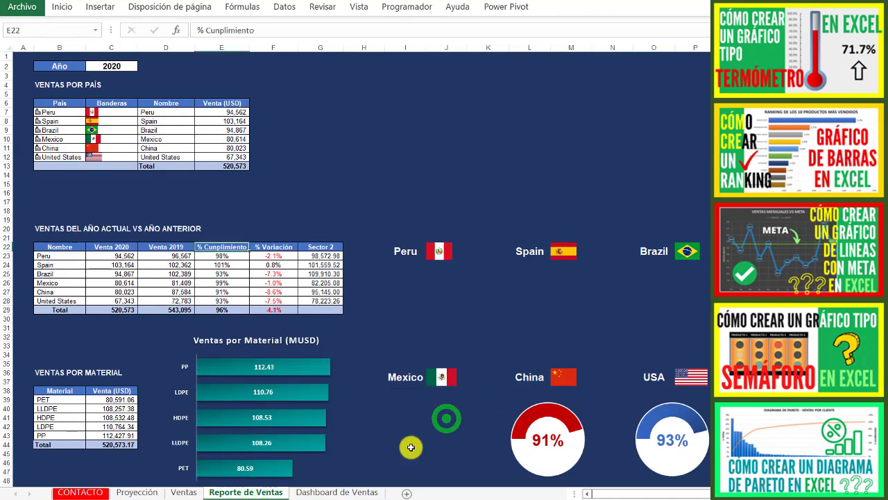
{"action": "left_click", "coordinate": [341, 491]}
{"action": "left_click", "coordinate": [473, 391]}
{"action": "key", "text": "ctrl+v"}
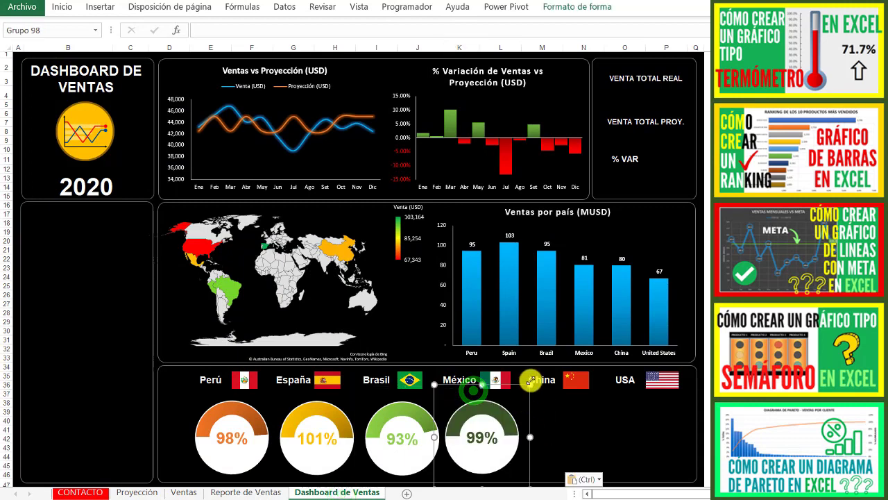
{"action": "left_click_drag", "start_coordinate": [525, 383], "coordinate": [530, 388]}
- Move China's grouped ring indicator from Reporte de Ventas to the dashboard, beneath the China label in line with the others
{"action": "left_click", "coordinate": [253, 492]}
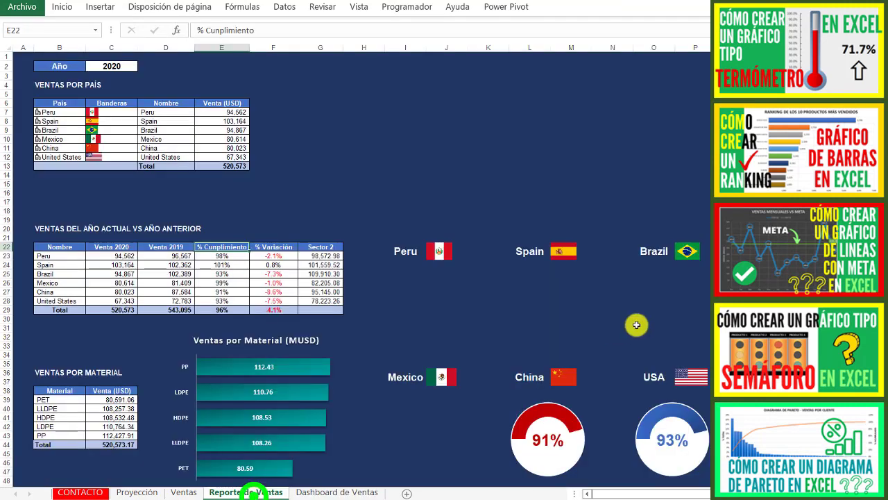
{"action": "left_click", "coordinate": [580, 397]}
{"action": "left_click", "coordinate": [583, 390]}
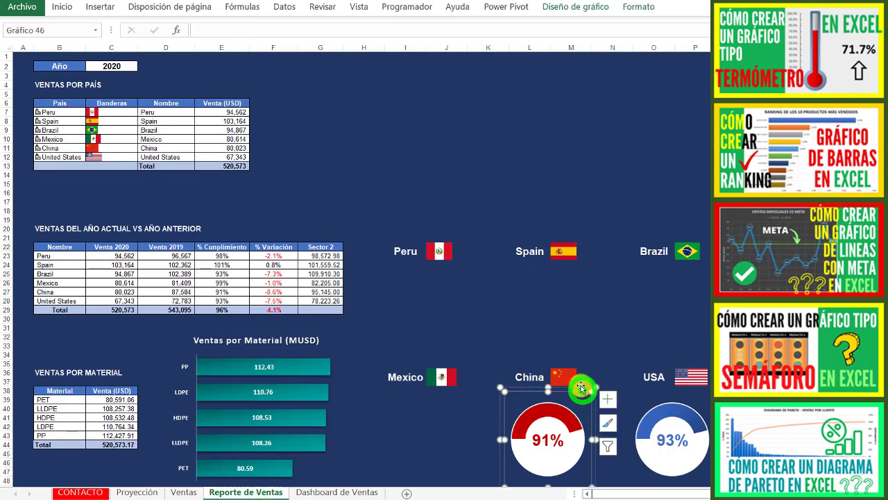
{"action": "left_click", "coordinate": [582, 383]}
{"action": "key", "text": "ctrl+x"}
{"action": "left_click", "coordinate": [365, 492]}
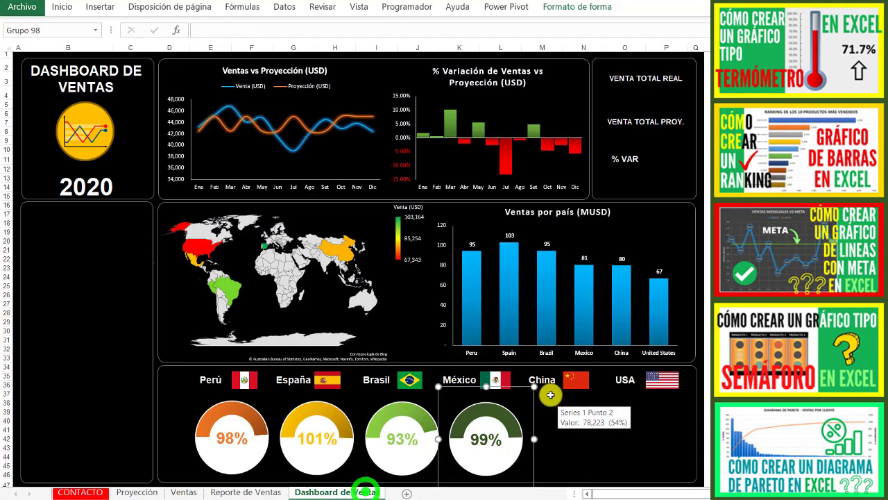
{"action": "left_click", "coordinate": [550, 392]}
{"action": "key", "text": "ctrl+v"}
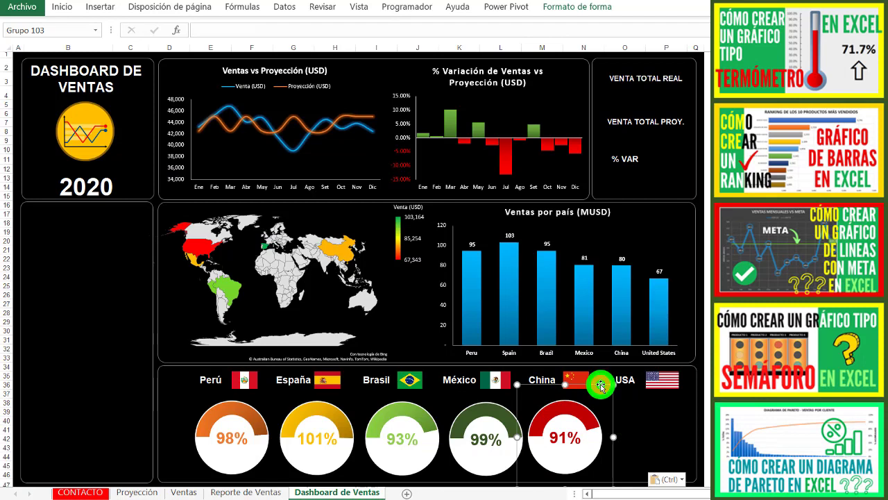
- Move the USA ring indicator from Reporte de Ventas to the dashboard and align it beneath the USA label, completing the row
{"action": "left_click", "coordinate": [259, 493]}
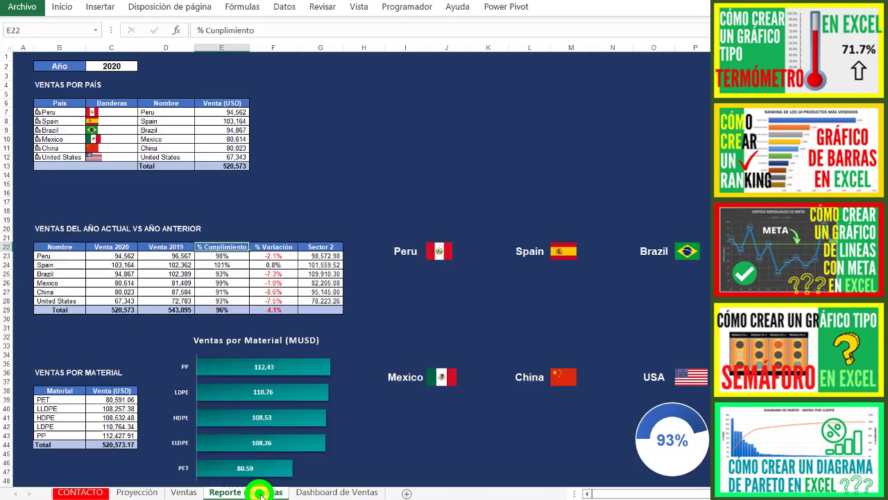
{"action": "left_click", "coordinate": [682, 438]}
{"action": "key", "text": "ctrl+x"}
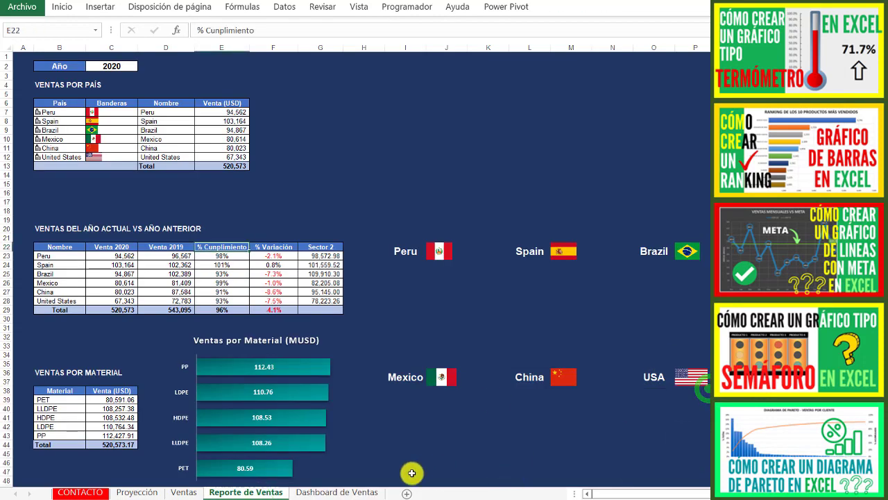
{"action": "left_click", "coordinate": [360, 493]}
{"action": "left_click", "coordinate": [632, 399]}
{"action": "key", "text": "ctrl+v"}
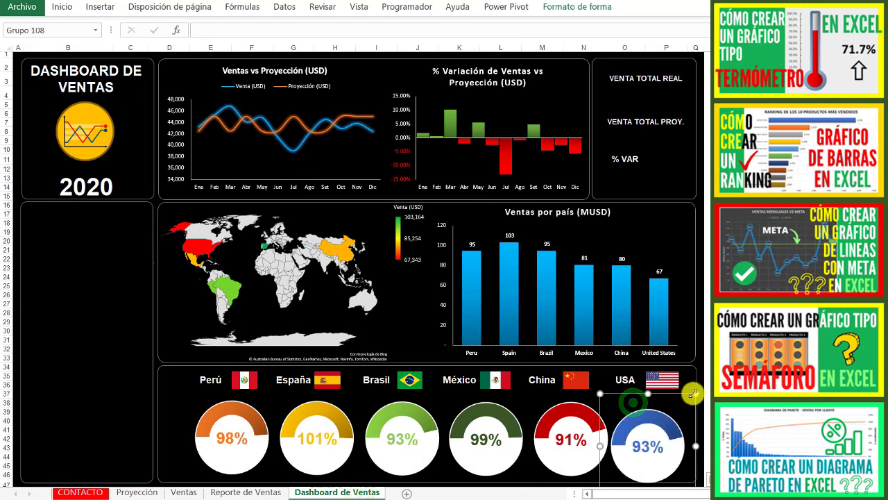
{"action": "left_click_drag", "start_coordinate": [685, 393], "coordinate": [692, 386]}
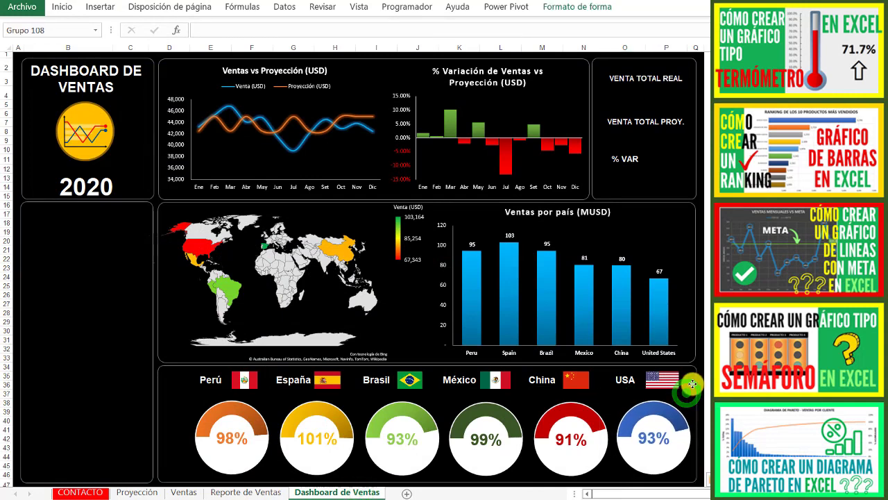
{"action": "left_click", "coordinate": [628, 408]}
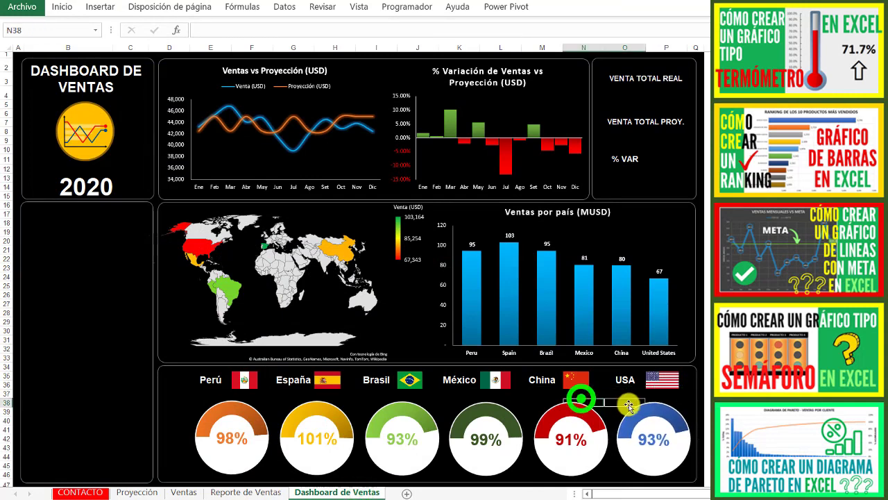
{"action": "left_click", "coordinate": [591, 409], "text": "ctrl"}
{"action": "left_click", "coordinate": [507, 422], "text": "ctrl"}
{"action": "left_click", "coordinate": [417, 430], "text": "ctrl"}
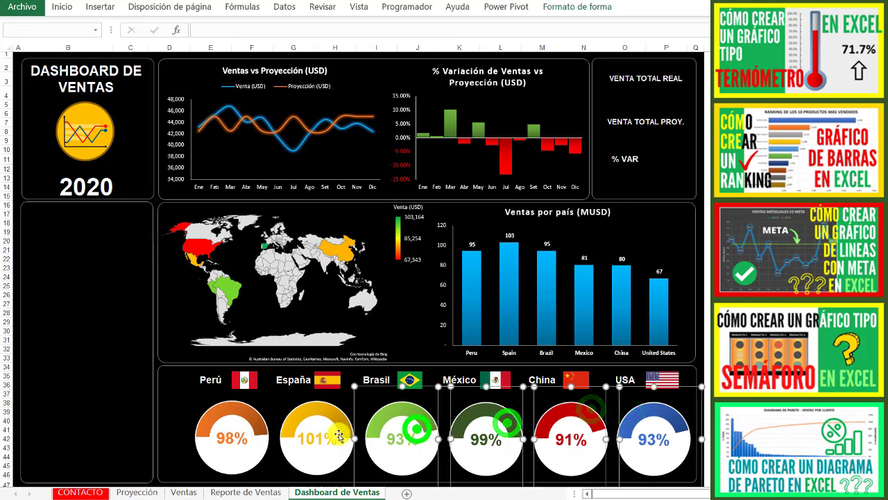
{"action": "left_click", "coordinate": [338, 434], "text": "ctrl"}
{"action": "left_click", "coordinate": [259, 436], "text": "ctrl"}
{"action": "left_click", "coordinate": [252, 419]}
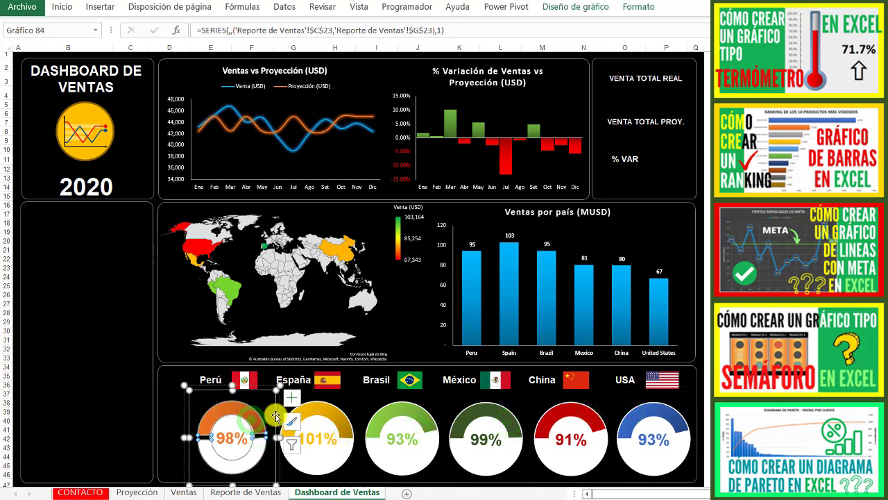
- Select all six country ring indicators together and shift the row slightly up and toward the left border of its section
{"action": "left_click", "coordinate": [267, 384]}
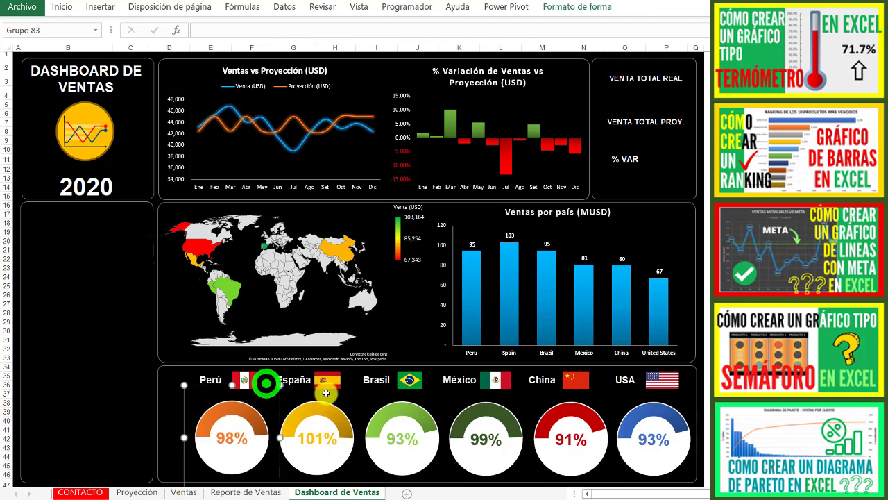
{"action": "left_click", "coordinate": [307, 405], "text": "ctrl"}
{"action": "left_click", "coordinate": [393, 415], "text": "ctrl"}
{"action": "left_click", "coordinate": [480, 419], "text": "ctrl"}
{"action": "left_click", "coordinate": [573, 418], "text": "ctrl"}
{"action": "left_click", "coordinate": [645, 417], "text": "ctrl"}
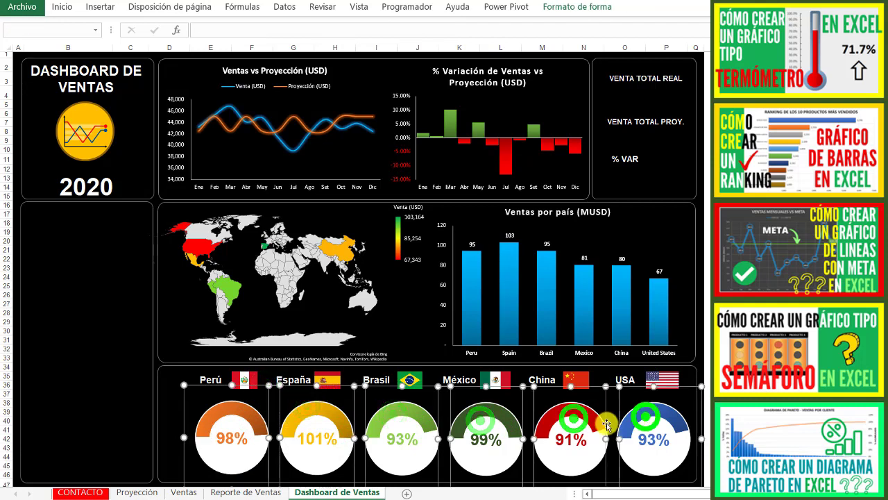
{"action": "left_click_drag", "start_coordinate": [580, 429], "coordinate": [571, 427]}
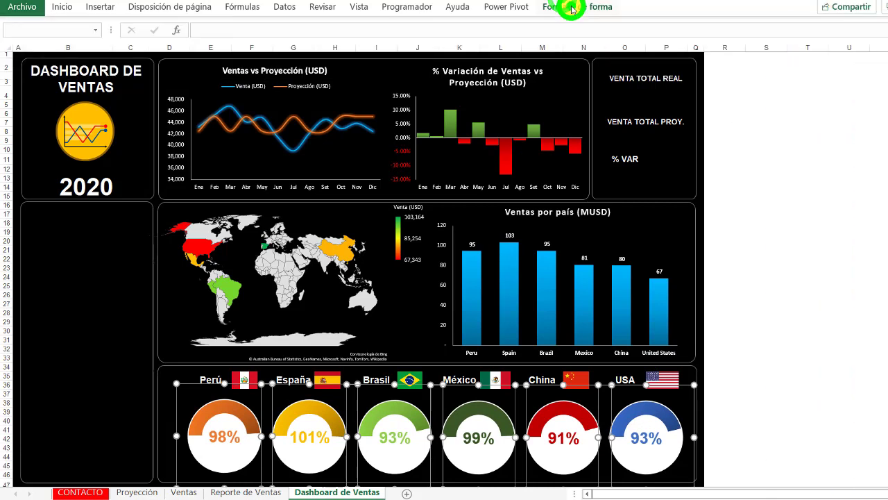
- Align the six ring indicators with Alinear horizontalmente and space them evenly with Distribuir horizontalmente
{"action": "left_click", "coordinate": [569, 6]}
{"action": "left_click", "coordinate": [756, 27]}
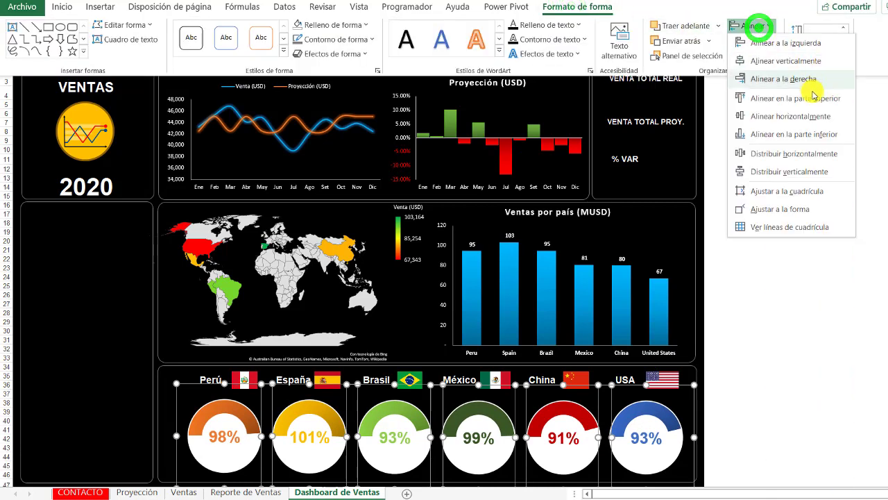
{"action": "left_click", "coordinate": [798, 114]}
{"action": "left_click", "coordinate": [766, 28]}
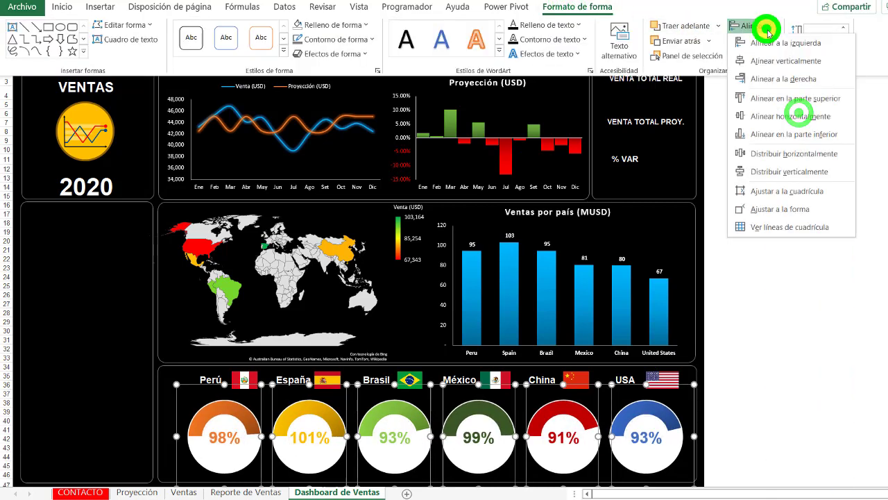
{"action": "left_click", "coordinate": [798, 154]}
{"action": "left_click", "coordinate": [125, 394]}
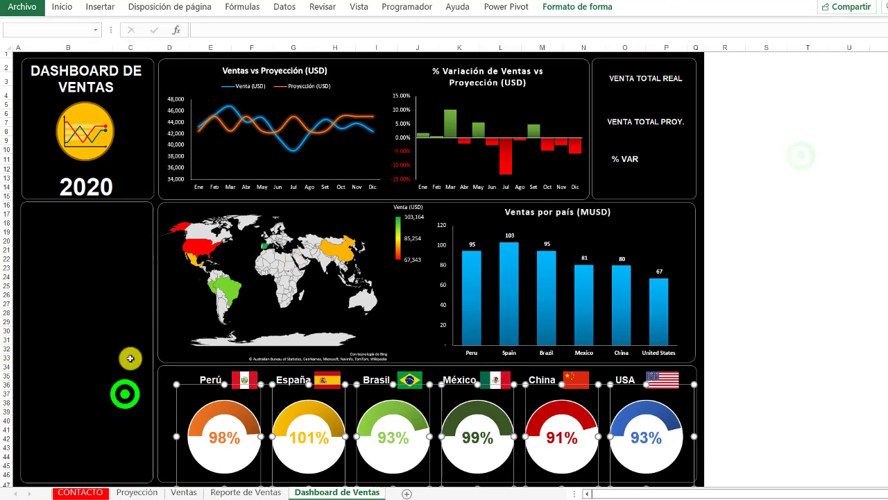
{"action": "left_click", "coordinate": [170, 375]}
- Insert a small text box beside Peru's ring indicator and set its text fill to white
{"action": "left_click", "coordinate": [99, 6]}
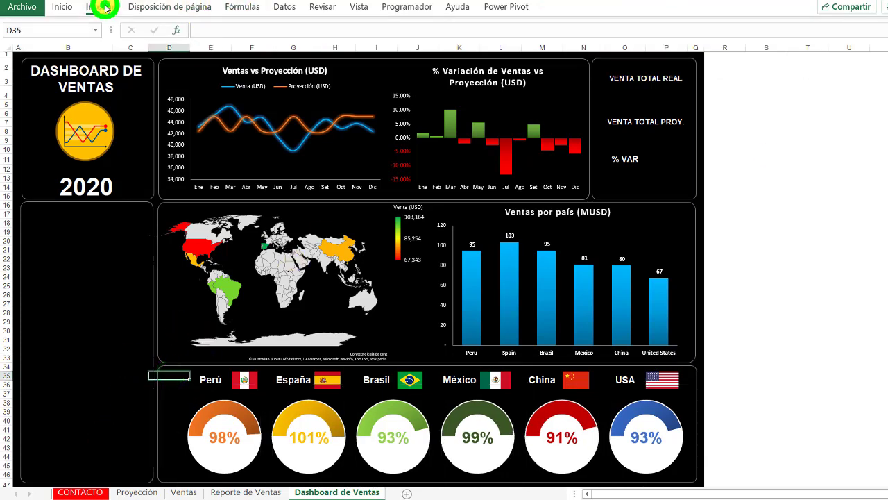
{"action": "left_click", "coordinate": [153, 49]}
{"action": "left_click", "coordinate": [182, 111]}
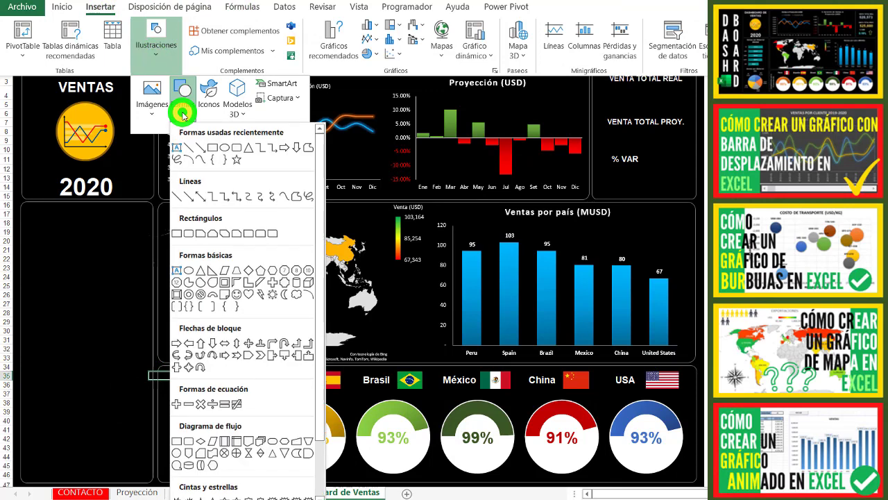
{"action": "left_click", "coordinate": [177, 147]}
{"action": "left_click", "coordinate": [166, 399]}
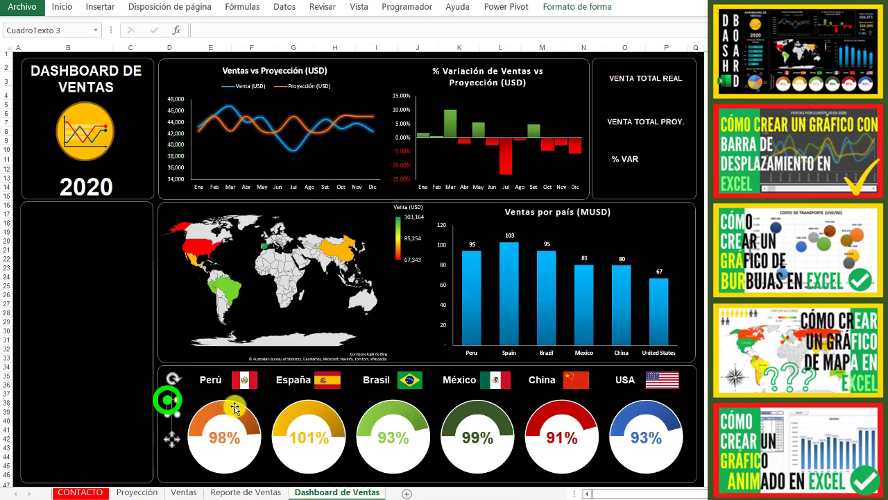
{"action": "left_click", "coordinate": [579, 8]}
{"action": "left_click", "coordinate": [551, 25]}
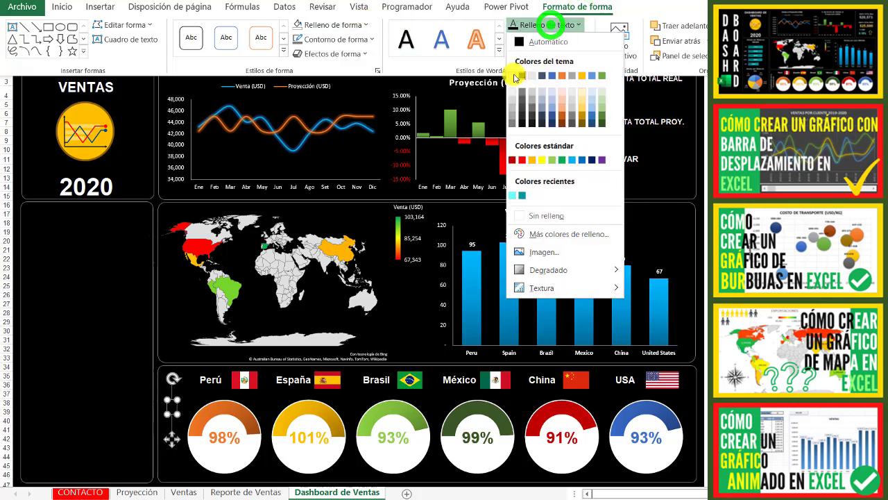
{"action": "left_click", "coordinate": [515, 75]}
- Set the text box's font size to 14 and enter "Cumplimiento vs año anterior (%)" in it
{"action": "left_click", "coordinate": [62, 7]}
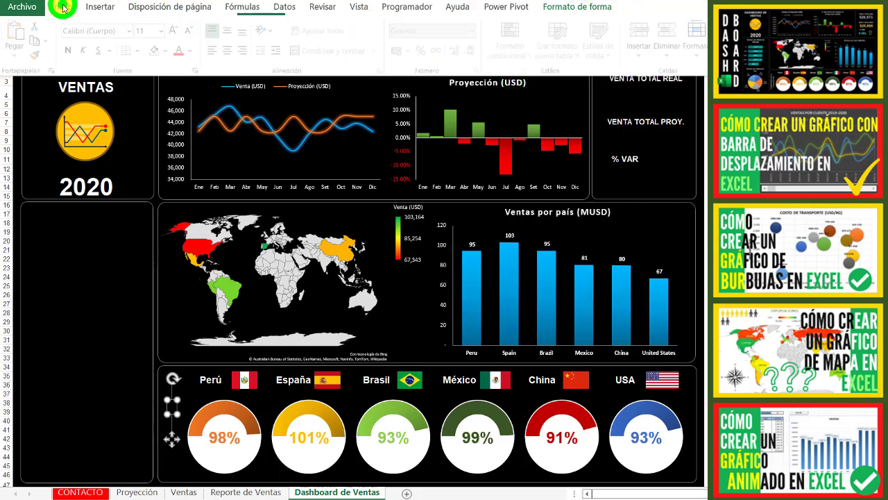
{"action": "left_click", "coordinate": [149, 30]}
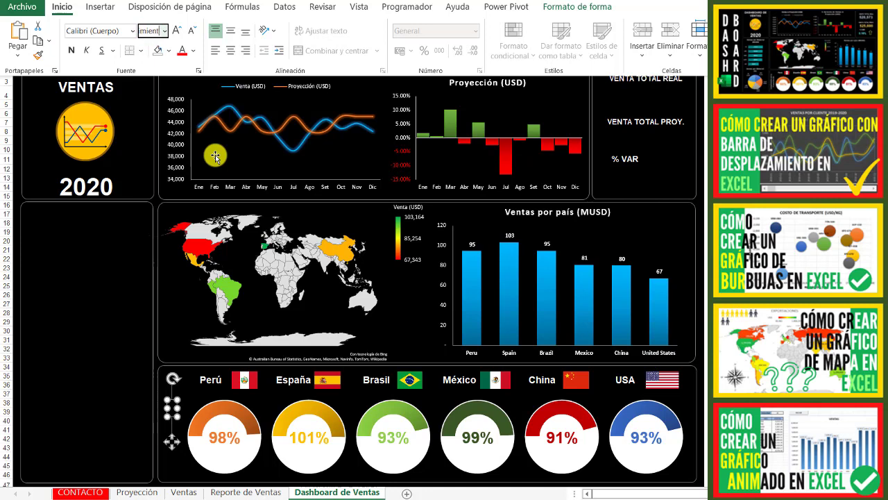
{"action": "left_click", "coordinate": [176, 409]}
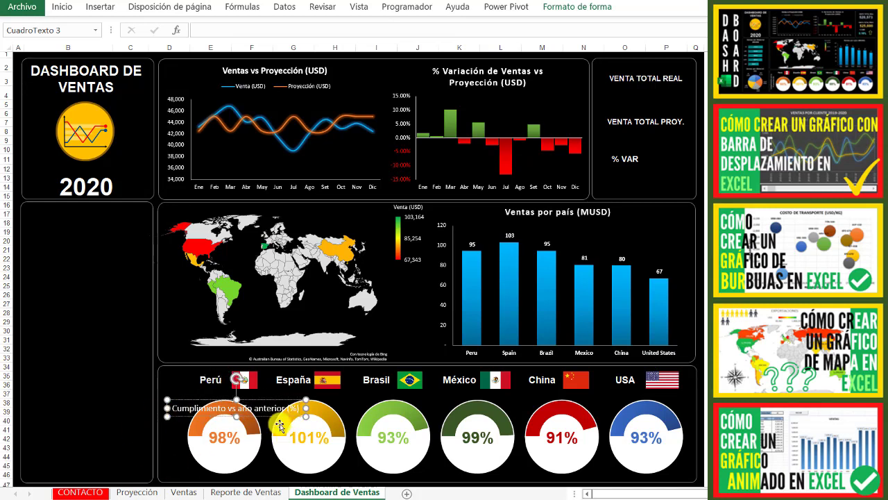
- Rotate the Cumplimiento text box to read vertically and fit it along the left edge of the ring indicator section
{"action": "left_click_drag", "start_coordinate": [237, 375], "coordinate": [183, 406]}
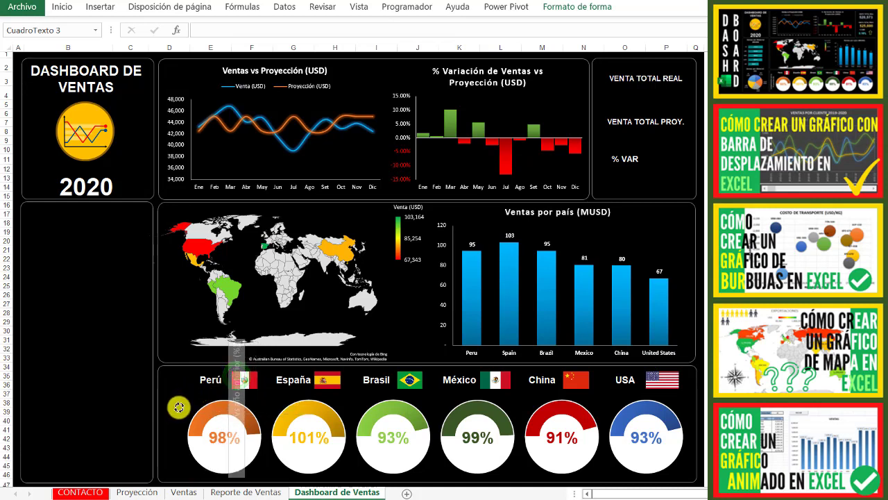
{"action": "left_click_drag", "start_coordinate": [235, 336], "coordinate": [234, 373]}
{"action": "left_click_drag", "start_coordinate": [250, 402], "coordinate": [186, 396]}
- Center the vertical Cumplimiento vs año anterior (%) label and make its text bold
{"action": "left_click", "coordinate": [61, 8]}
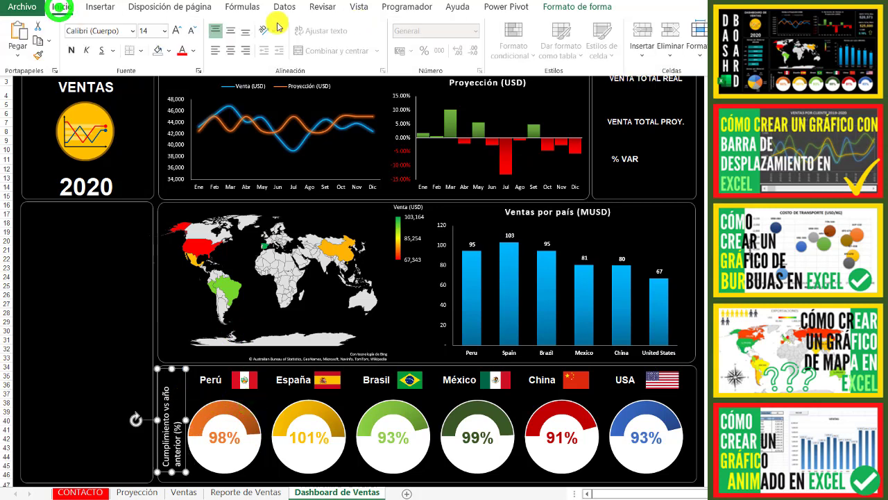
{"action": "left_click", "coordinate": [233, 51]}
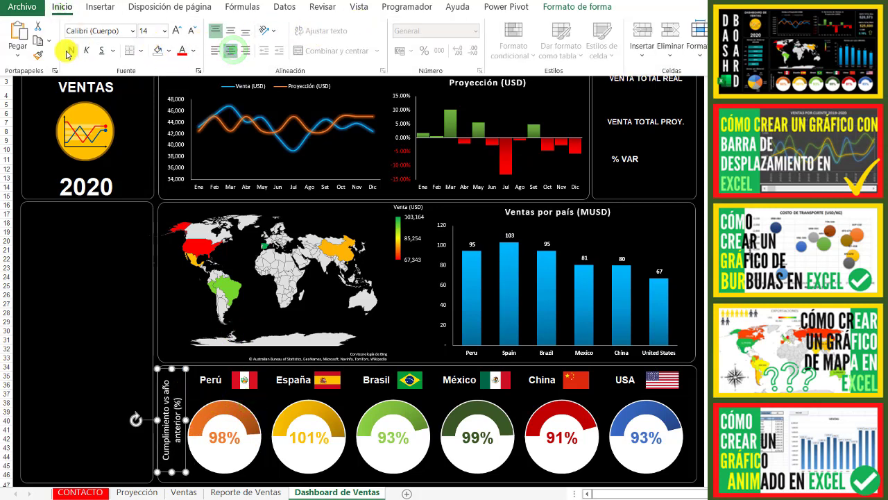
{"action": "left_click", "coordinate": [108, 360]}
{"action": "left_click", "coordinate": [125, 342]}
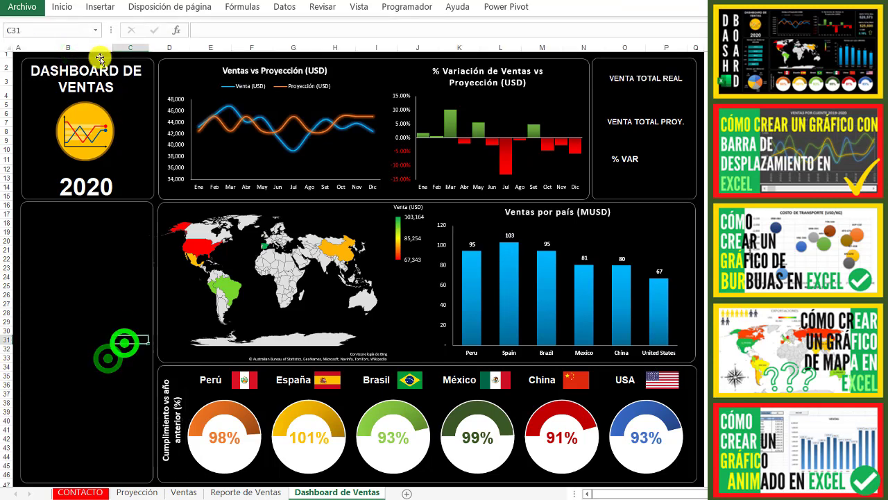
- Move the Ventas por Material (MUSD) bar chart from Reporte de Ventas to the empty section below the year 2020
{"action": "left_click", "coordinate": [237, 492]}
{"action": "left_click", "coordinate": [315, 353]}
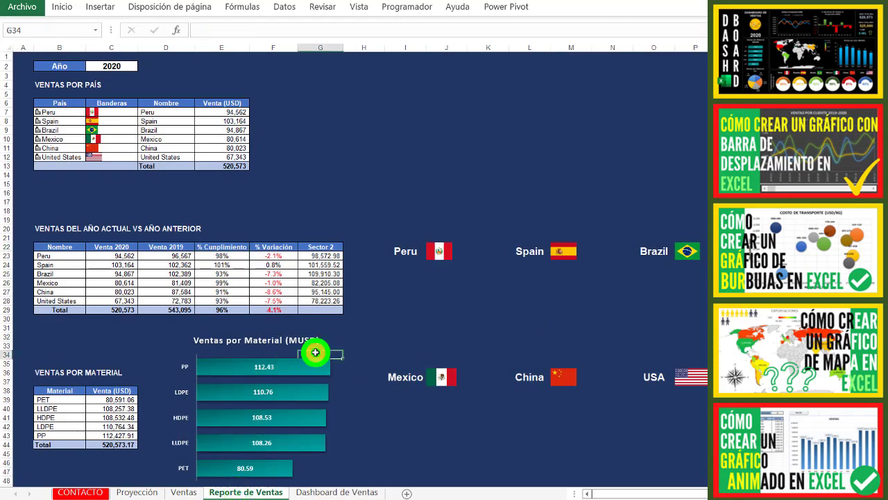
{"action": "left_click", "coordinate": [317, 365]}
{"action": "key", "text": "ctrl+x"}
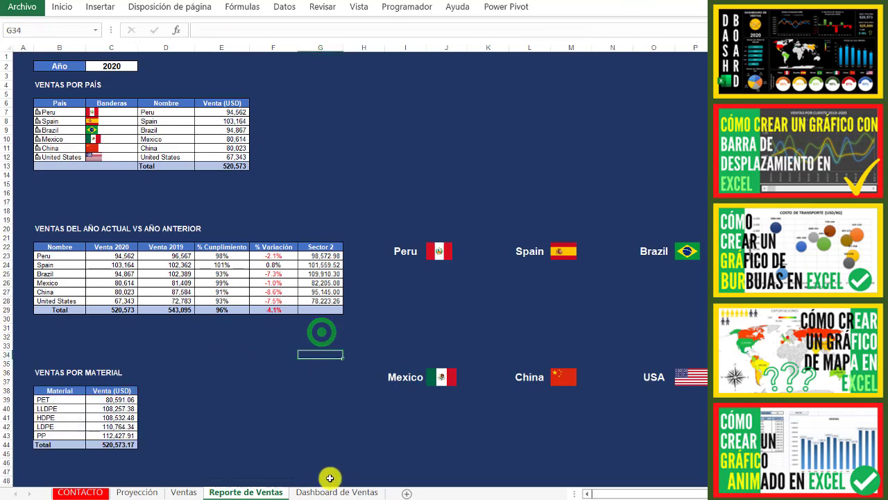
{"action": "left_click", "coordinate": [323, 491]}
{"action": "left_click", "coordinate": [41, 217]}
{"action": "key", "text": "ctrl+v"}
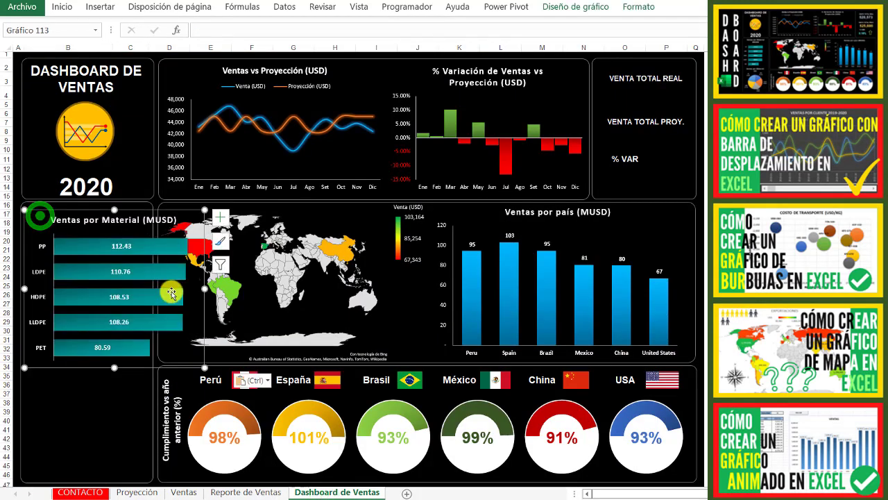
- Resize the Ventas por Material (MUSD) chart to the section's width and place it against the section's upper border
{"action": "left_click_drag", "start_coordinate": [200, 366], "coordinate": [151, 349]}
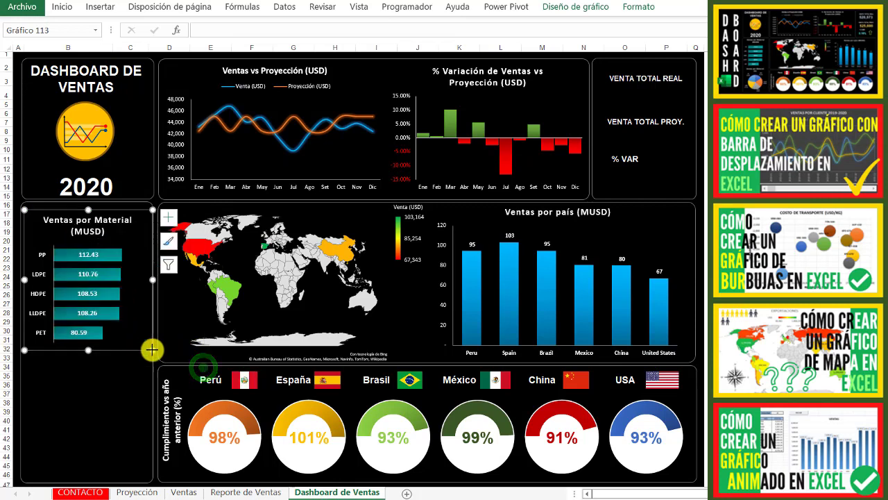
{"action": "left_click_drag", "start_coordinate": [153, 281], "coordinate": [163, 281]}
{"action": "left_click_drag", "start_coordinate": [96, 353], "coordinate": [94, 355]}
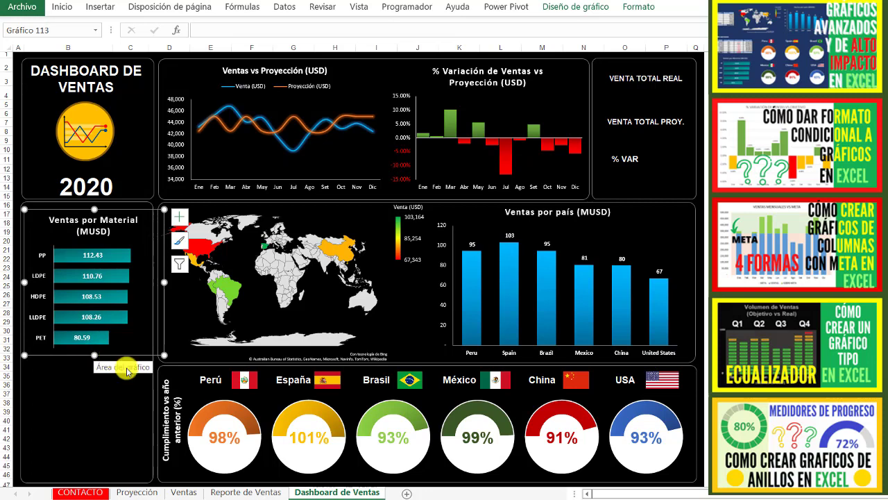
{"action": "left_click", "coordinate": [130, 223]}
{"action": "left_click_drag", "start_coordinate": [129, 205], "coordinate": [130, 202]}
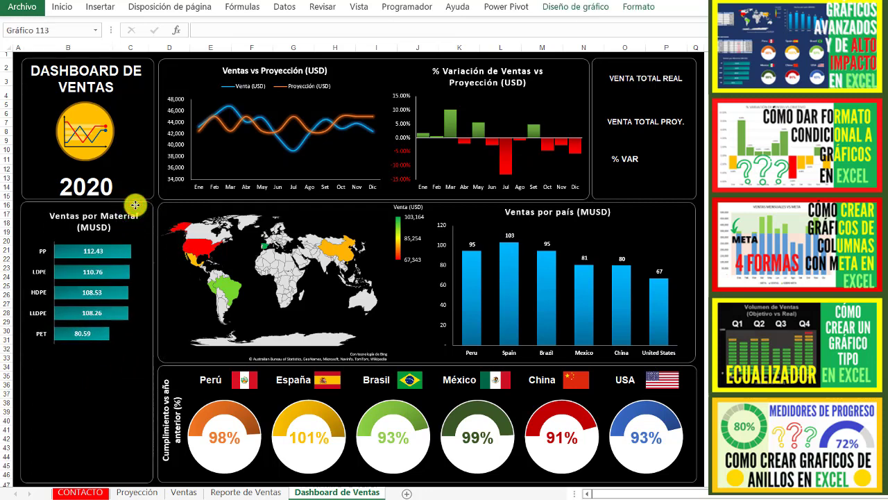
{"action": "left_click", "coordinate": [116, 402]}
- Cut the Ventas por Material (%) pie chart from the Reporte de Ventas sheet
{"action": "left_click", "coordinate": [235, 492]}
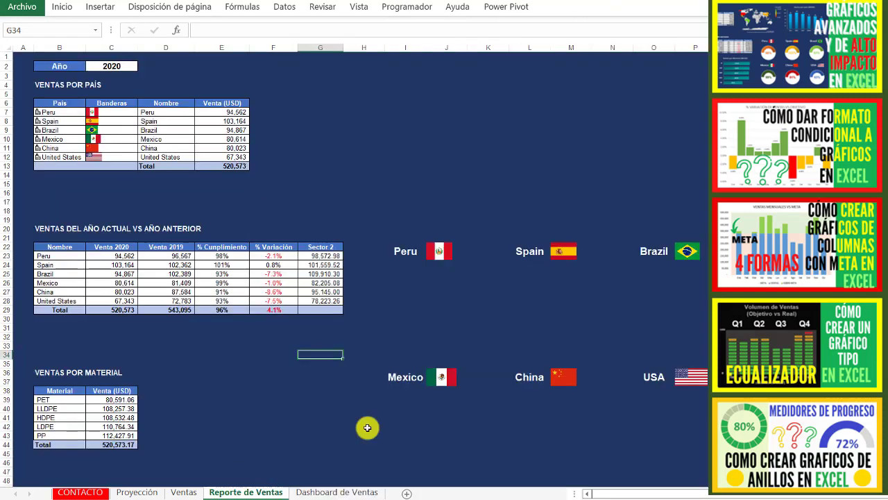
{"action": "left_click", "coordinate": [479, 426]}
{"action": "key", "text": "Down"}
{"action": "key", "text": "Down"}
{"action": "key", "text": "Down"}
{"action": "key", "text": "Down"}
{"action": "key", "text": "Down"}
{"action": "key", "text": "Down"}
{"action": "key", "text": "Down"}
{"action": "key", "text": "Down"}
{"action": "key", "text": "Down"}
{"action": "key", "text": "Down"}
{"action": "key", "text": "Down"}
{"action": "key", "text": "Down"}
{"action": "key", "text": "Down"}
{"action": "key", "text": "Down"}
{"action": "key", "text": "Down"}
{"action": "key", "text": "Down"}
{"action": "key", "text": "Down"}
{"action": "key", "text": "Down"}
{"action": "key", "text": "Down"}
{"action": "key", "text": "Down"}
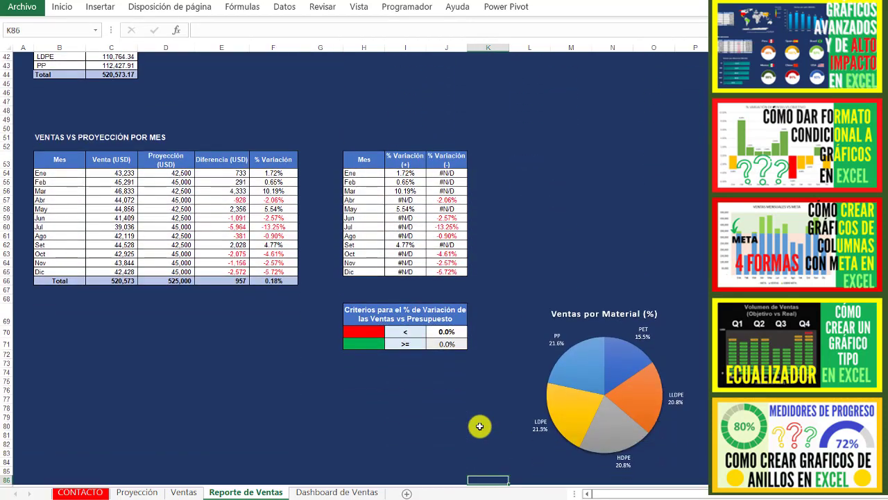
{"action": "left_click", "coordinate": [653, 376]}
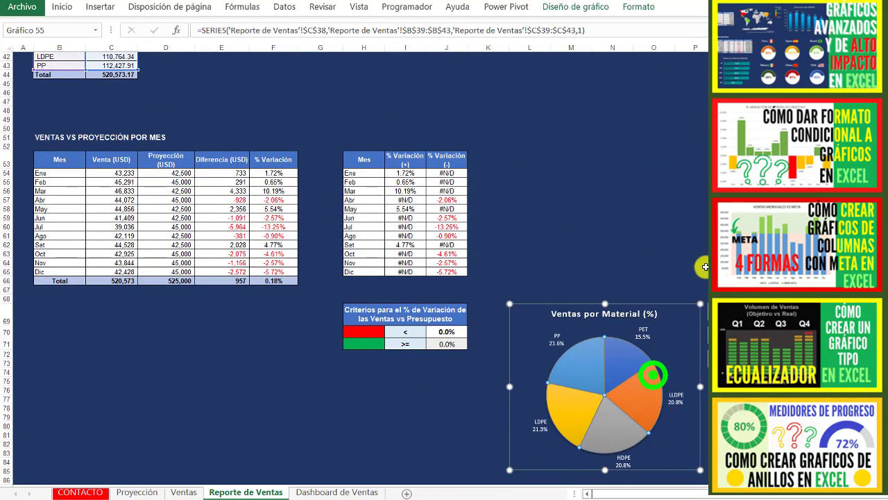
{"action": "left_click", "coordinate": [673, 305]}
{"action": "key", "text": "Delete"}
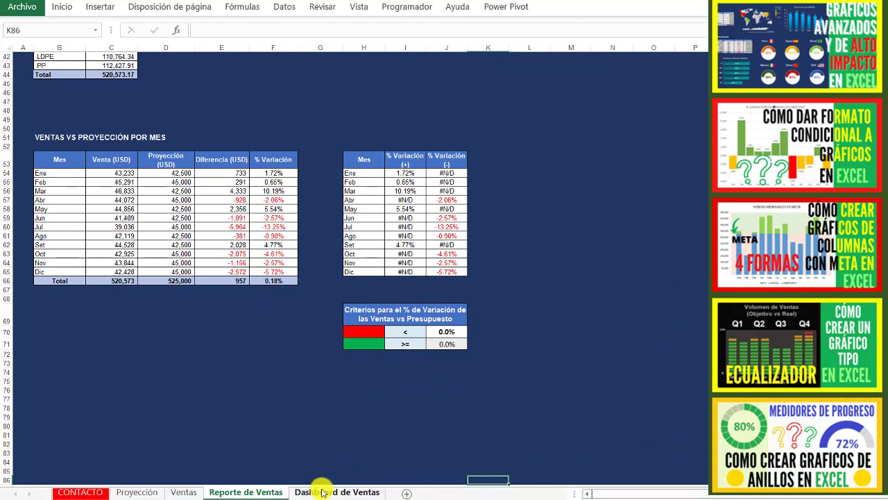
- Paste the pie chart into the dashboard below the material bar chart and resize it to fit the section
{"action": "left_click", "coordinate": [321, 491]}
{"action": "left_click", "coordinate": [39, 356]}
{"action": "key", "text": "ctrl+v"}
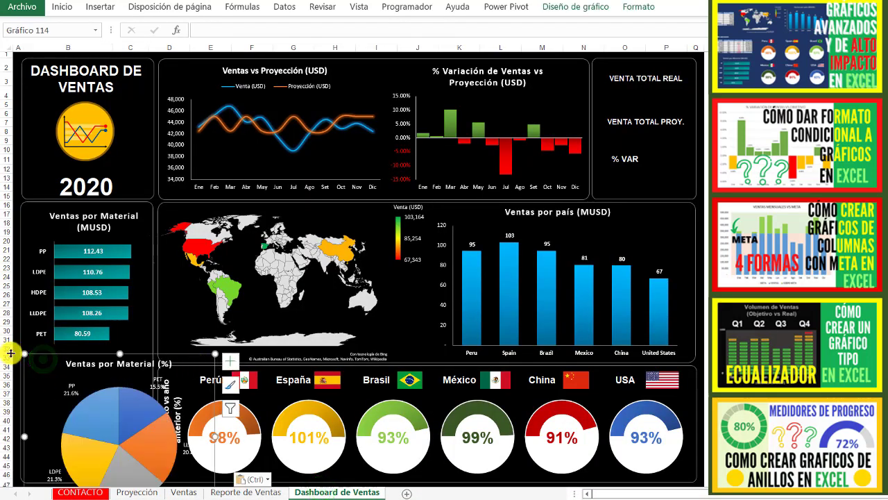
{"action": "left_click_drag", "start_coordinate": [23, 355], "coordinate": [62, 347]}
{"action": "left_click_drag", "start_coordinate": [140, 466], "coordinate": [151, 477]}
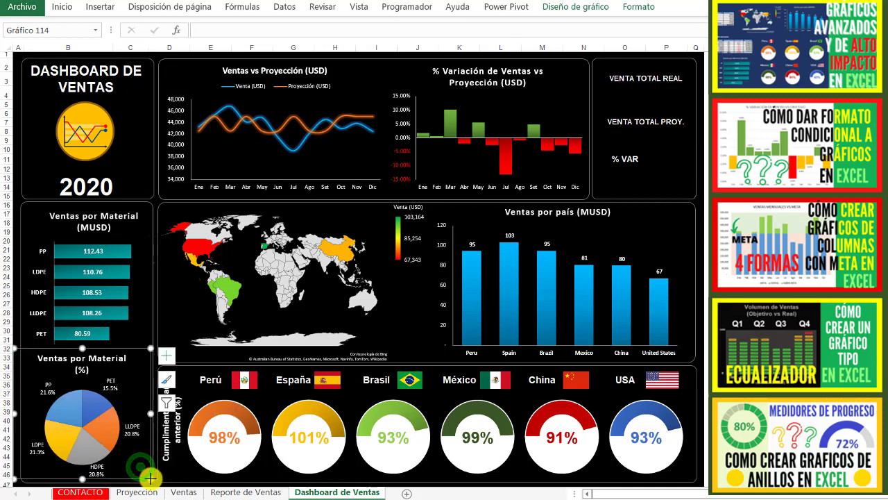
- Link the cell below VENTA TOTAL REAL to the monthly sales total with ='Reporte de Ventas'!C66
{"action": "left_click", "coordinate": [653, 99]}
{"action": "type", "text": "="}
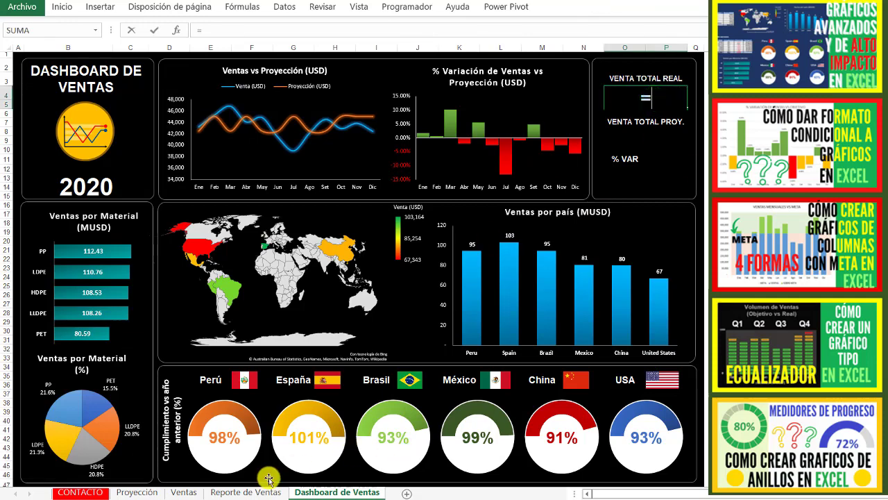
{"action": "left_click", "coordinate": [248, 491]}
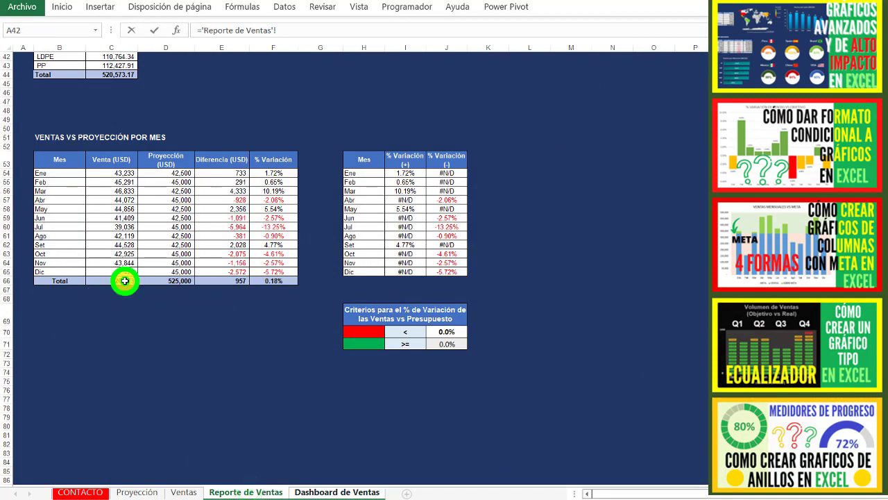
{"action": "key", "text": "Return"}
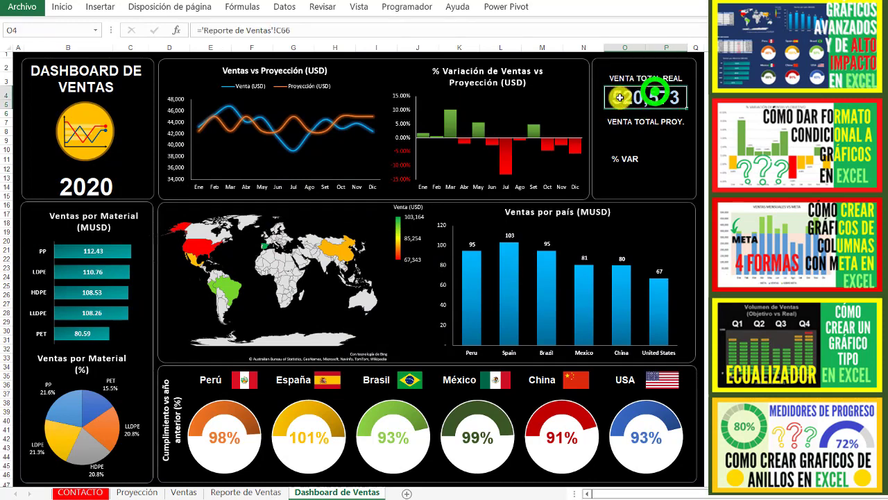
- Link the cell below VENTA TOTAL PROY. to the monthly projection total with ='Reporte de Ventas'!D66
{"action": "left_click", "coordinate": [632, 140]}
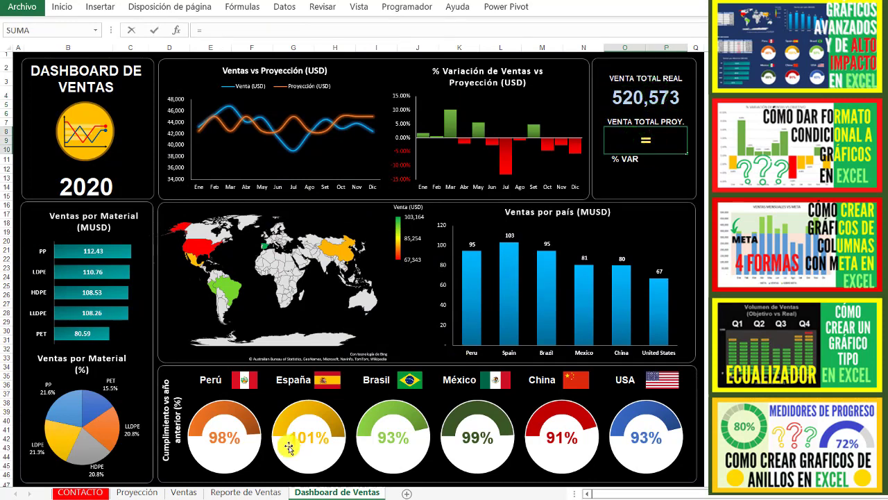
{"action": "left_click", "coordinate": [254, 491]}
{"action": "left_click", "coordinate": [174, 279]}
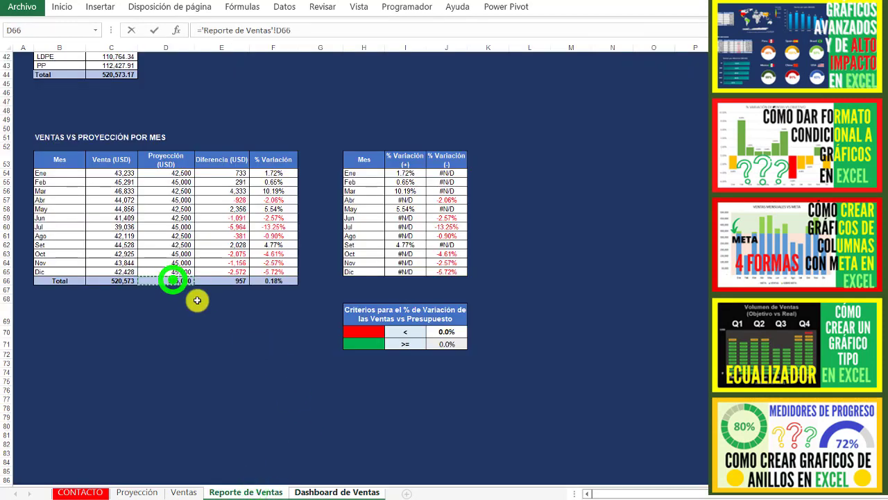
{"action": "key", "text": "Return"}
- Insert a small text box directly below the % VAR label
{"action": "left_click", "coordinate": [626, 177]}
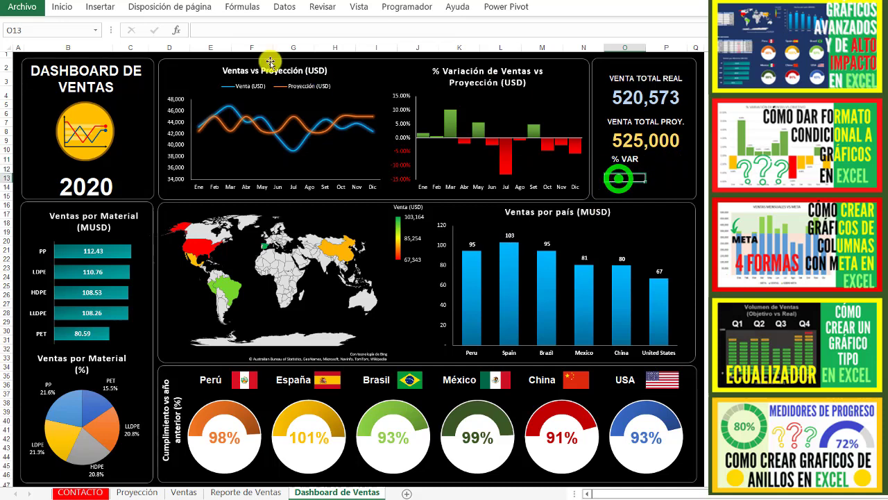
{"action": "left_click", "coordinate": [95, 8]}
{"action": "left_click", "coordinate": [150, 36]}
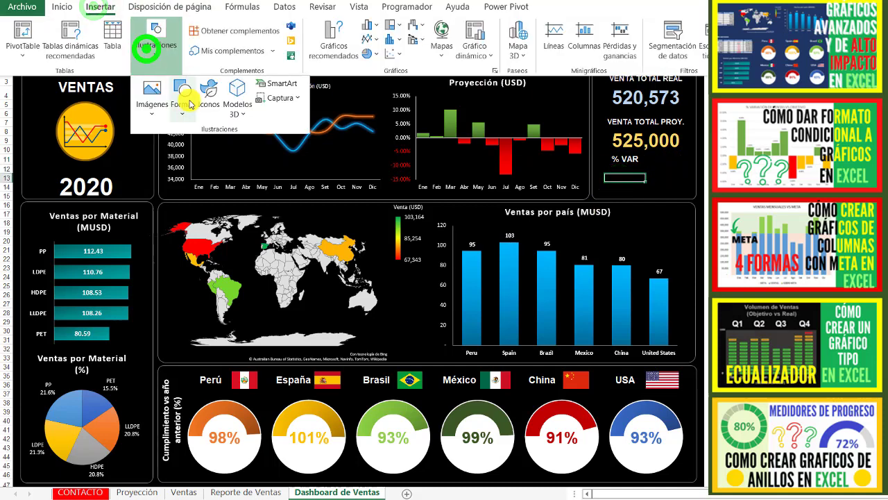
{"action": "left_click", "coordinate": [185, 111]}
{"action": "left_click", "coordinate": [178, 148]}
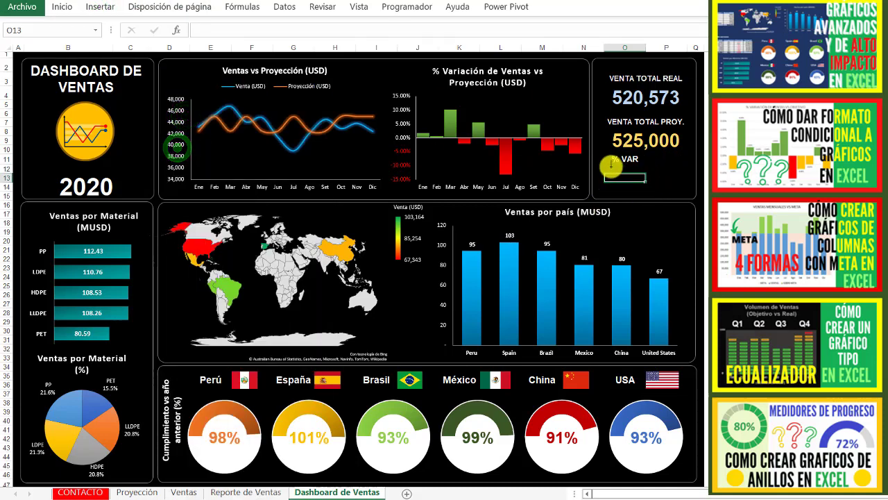
{"action": "left_click_drag", "start_coordinate": [646, 185], "coordinate": [649, 185]}
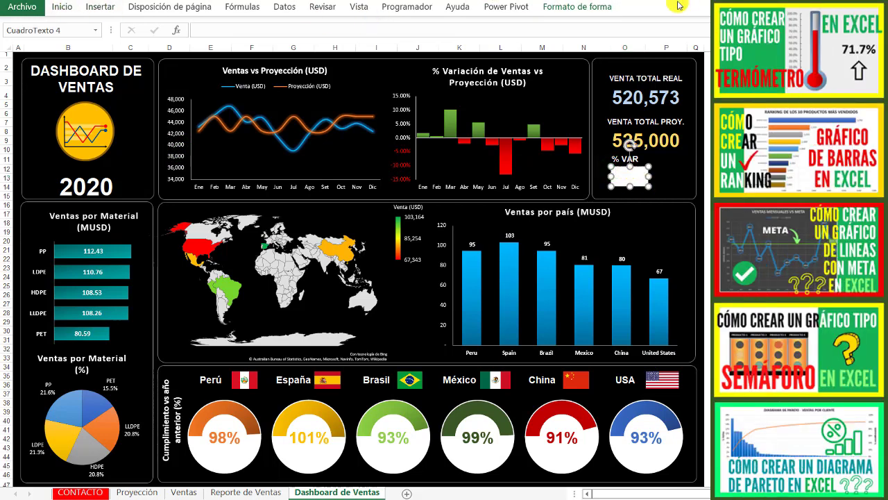
- Remove the text box's fill and outline, and set its text fill to the recently used light turquoise
{"action": "left_click", "coordinate": [587, 8]}
{"action": "left_click", "coordinate": [356, 26]}
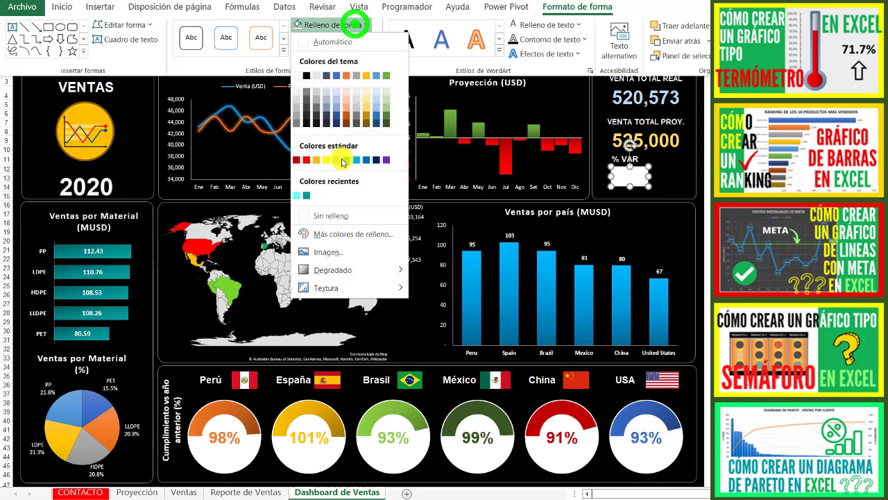
{"action": "left_click", "coordinate": [329, 216]}
{"action": "left_click", "coordinate": [352, 40]}
{"action": "left_click", "coordinate": [328, 230]}
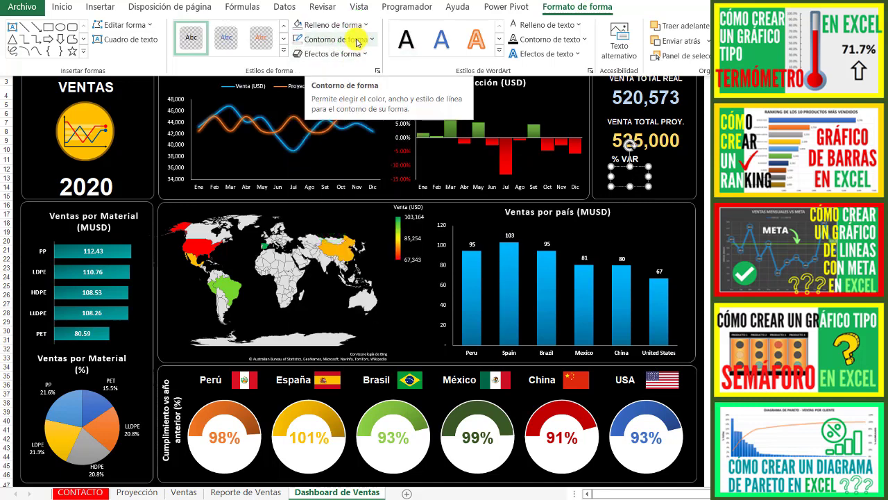
{"action": "left_click", "coordinate": [553, 25]}
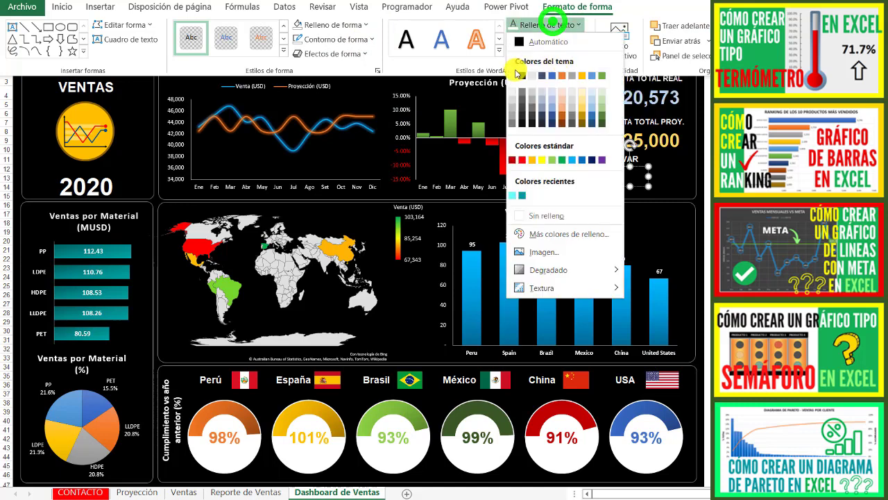
{"action": "left_click", "coordinate": [513, 197]}
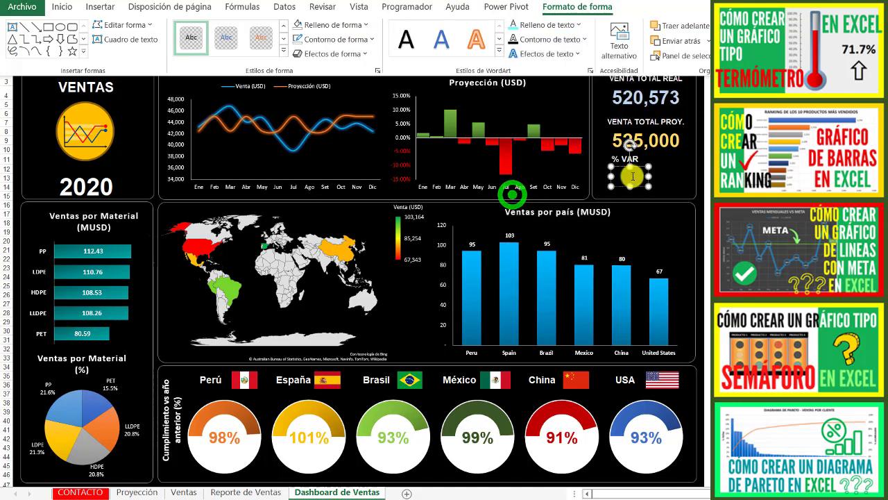
- Link the text box to the total percentage variation with ='Reporte de Ventas'!F66
{"action": "key", "text": "ctrl+F1"}
{"action": "left_click", "coordinate": [224, 34]}
{"action": "type", "text": "="}
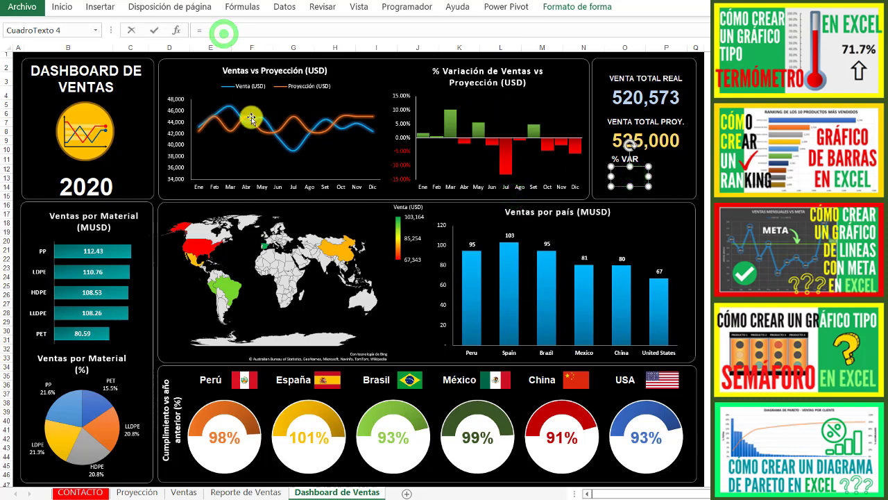
{"action": "left_click", "coordinate": [242, 489]}
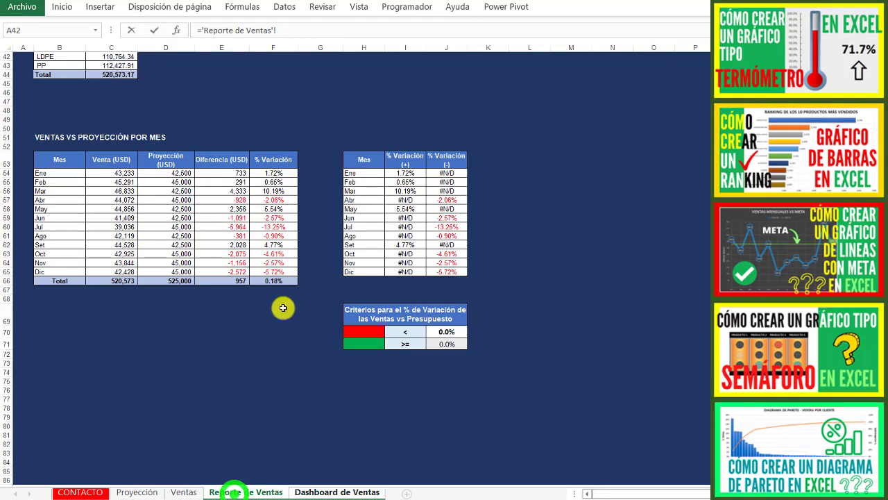
{"action": "left_click", "coordinate": [279, 279]}
{"action": "key", "text": "Return"}
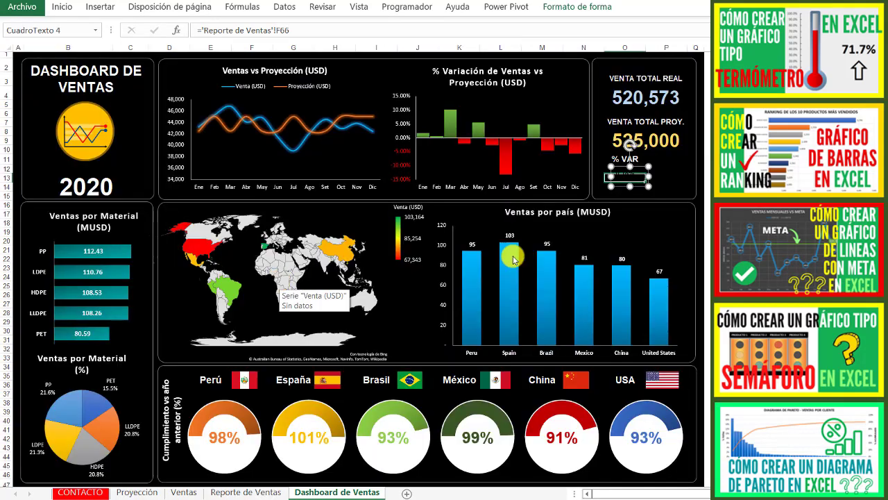
- Shift the linked text box slightly to align under % VAR and set its font colour to light turquoise
{"action": "mouse_move", "coordinate": [638, 185]}
{"action": "left_mouse_down"}
{"action": "mouse_move", "coordinate": [631, 191]}
{"action": "mouse_move", "coordinate": [631, 176]}
{"action": "left_mouse_up"}
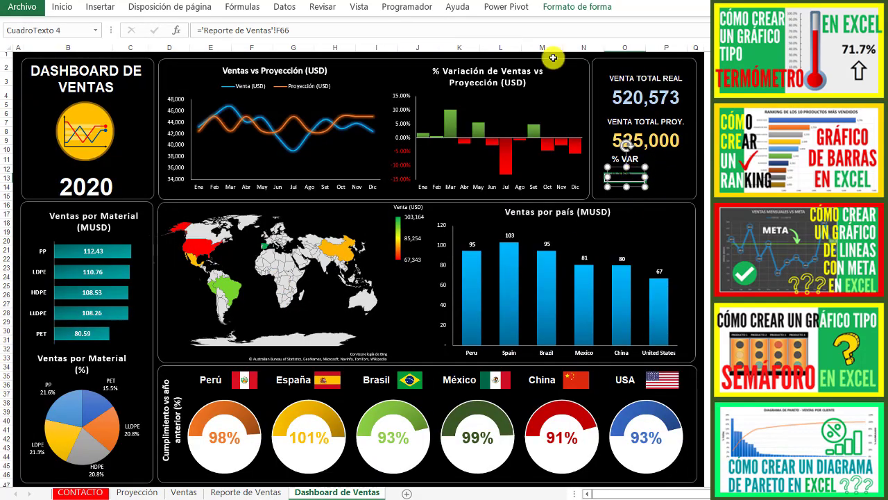
{"action": "left_click", "coordinate": [63, 7]}
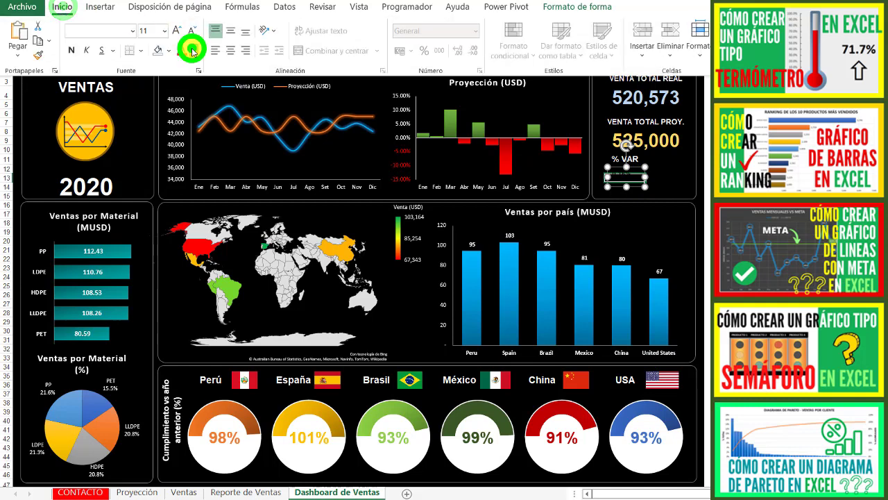
{"action": "left_click", "coordinate": [193, 50]}
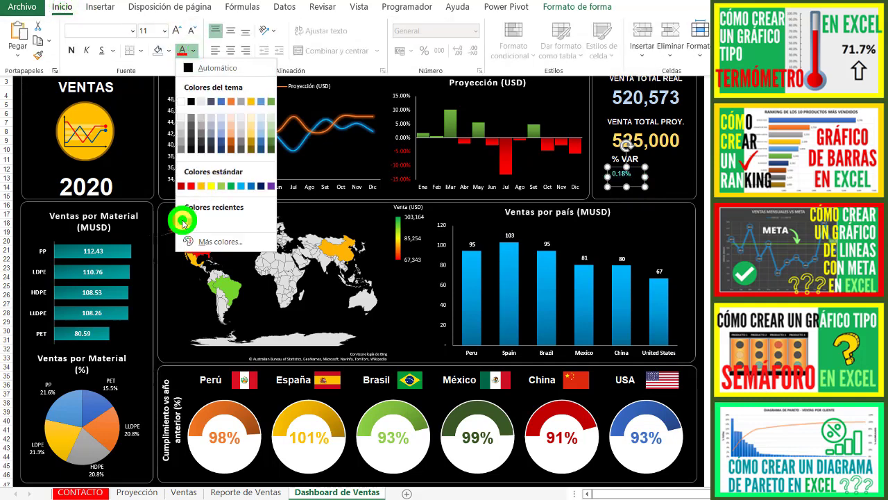
{"action": "left_click", "coordinate": [183, 221]}
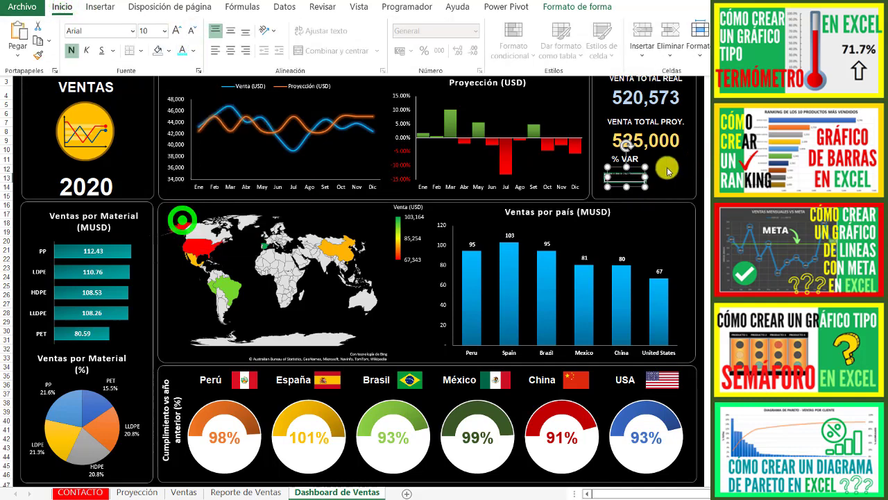
- Enlarge the % VAR text box's font to 18 and resize the box to fit the percentage on one line
{"action": "left_click", "coordinate": [626, 178]}
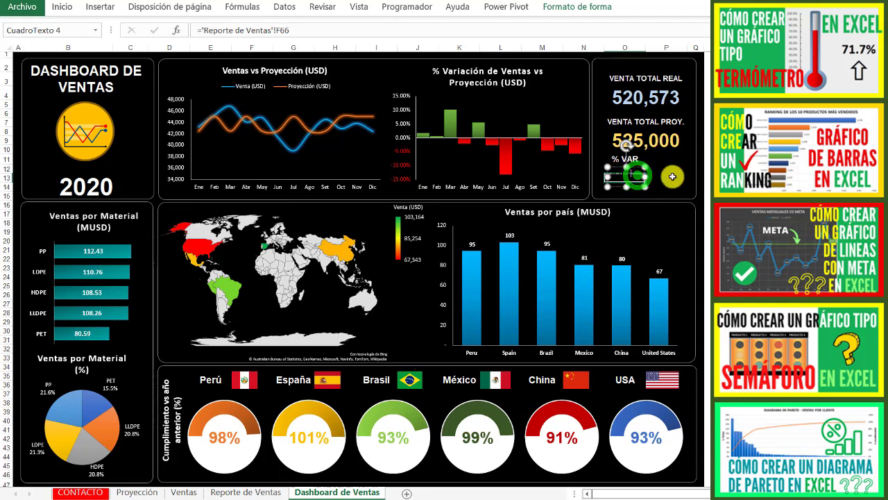
{"action": "left_click", "coordinate": [65, 9]}
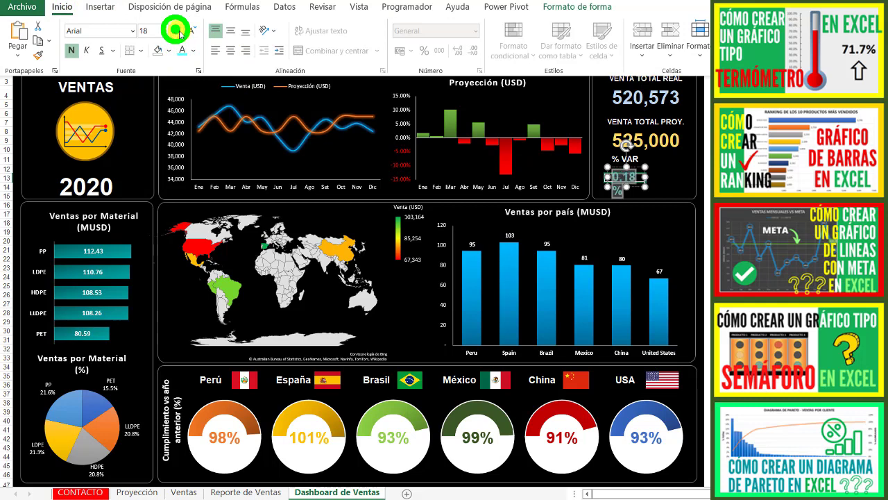
{"action": "left_click", "coordinate": [647, 188]}
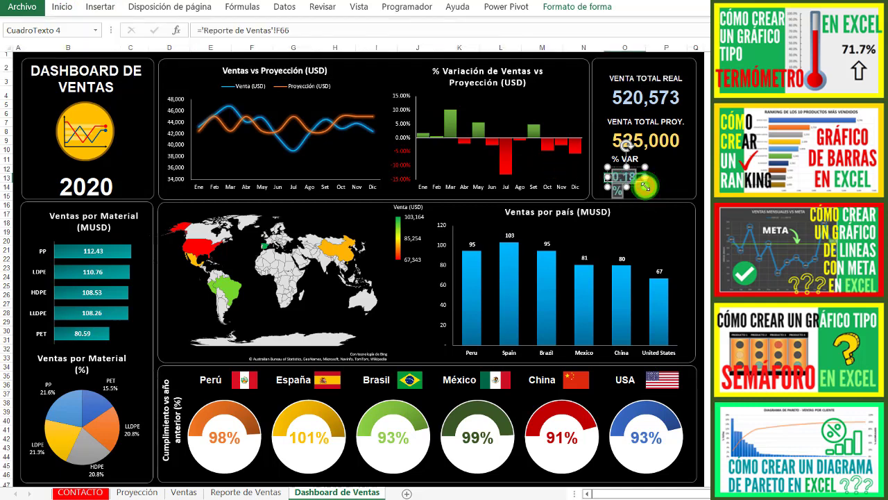
{"action": "left_click_drag", "start_coordinate": [645, 186], "coordinate": [652, 188]}
{"action": "left_click", "coordinate": [648, 234]}
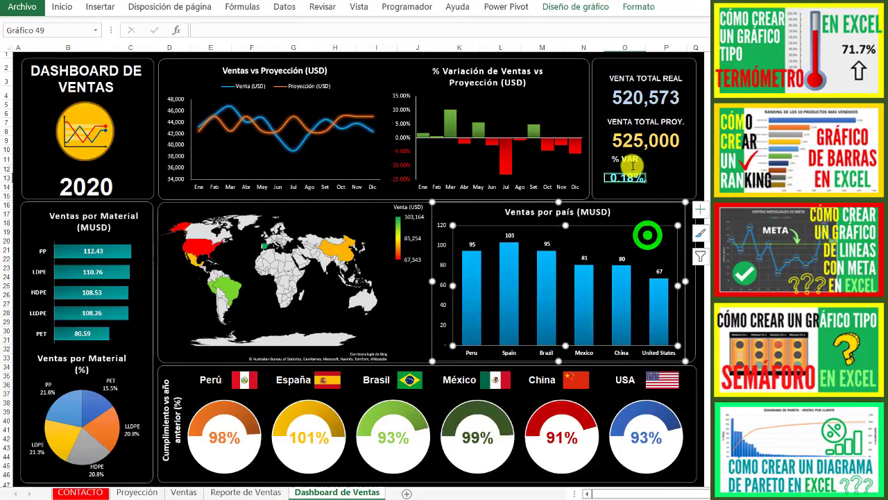
{"action": "left_click", "coordinate": [632, 176]}
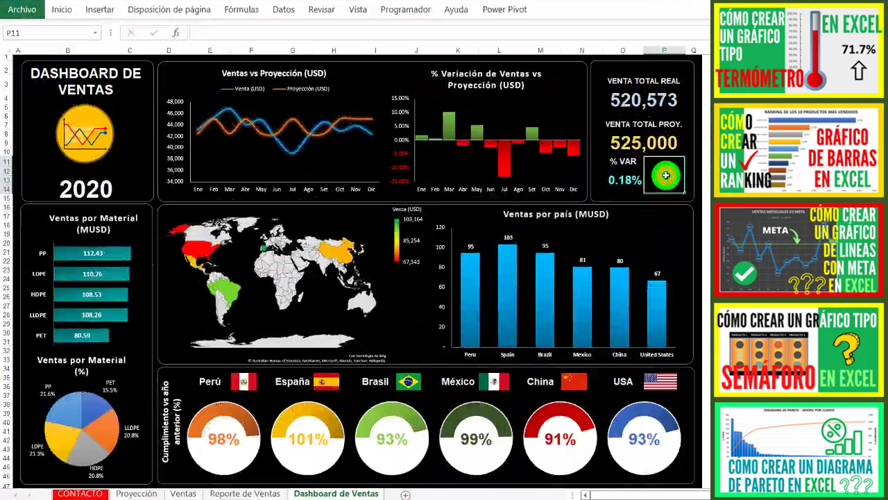
- Begin an SI formula in merged cell P11 beside the % VAR figure, testing 'Reporte de Ventas'!F66<0
{"action": "type", "text": "=SI("}
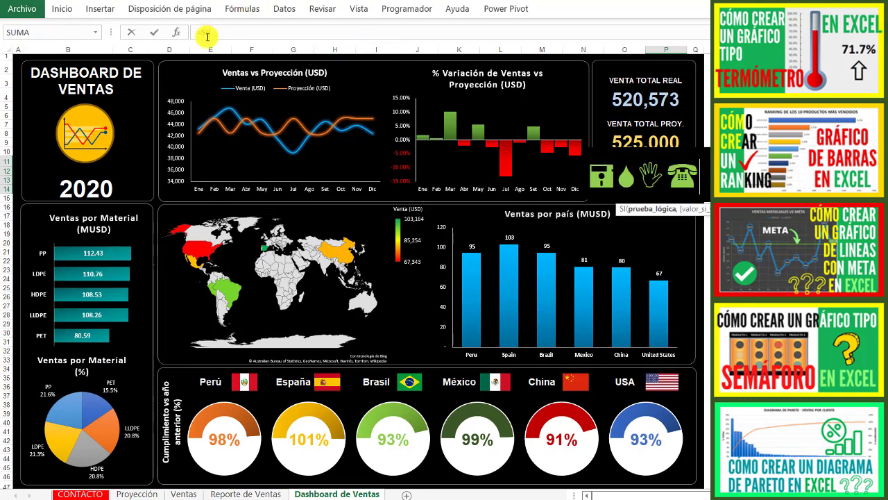
{"action": "left_click", "coordinate": [252, 493]}
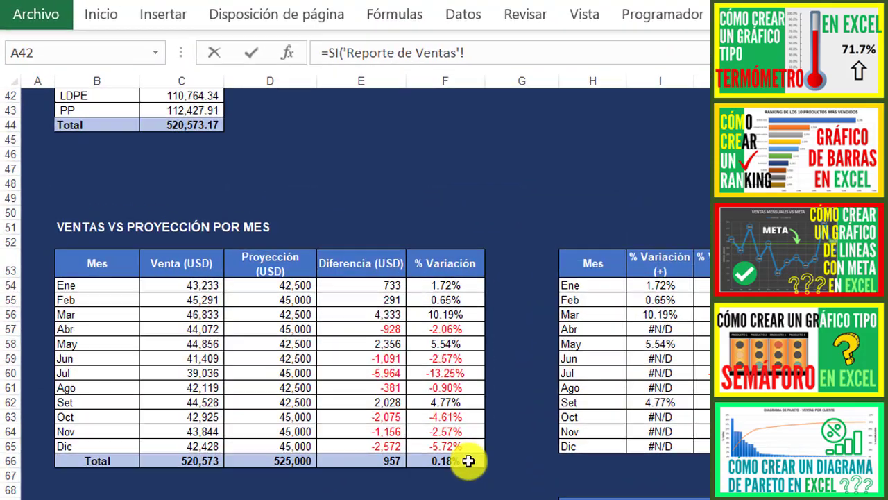
{"action": "left_click", "coordinate": [469, 460]}
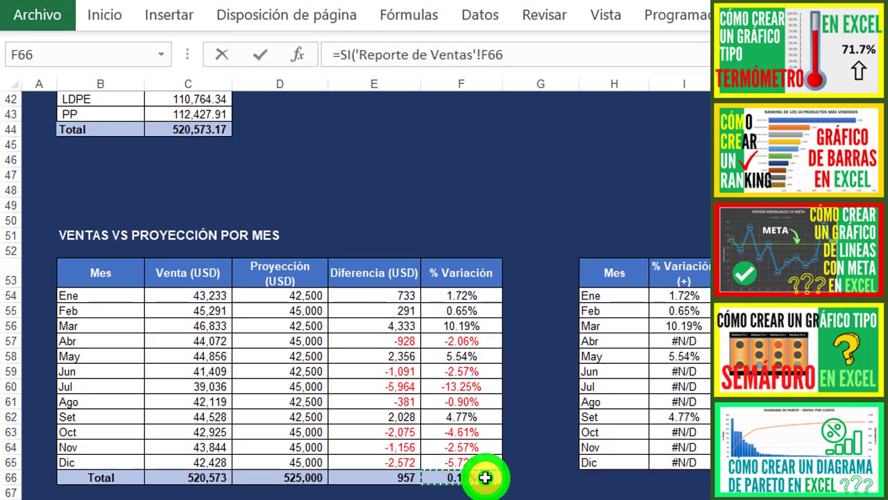
{"action": "type", "text": "<0,"}
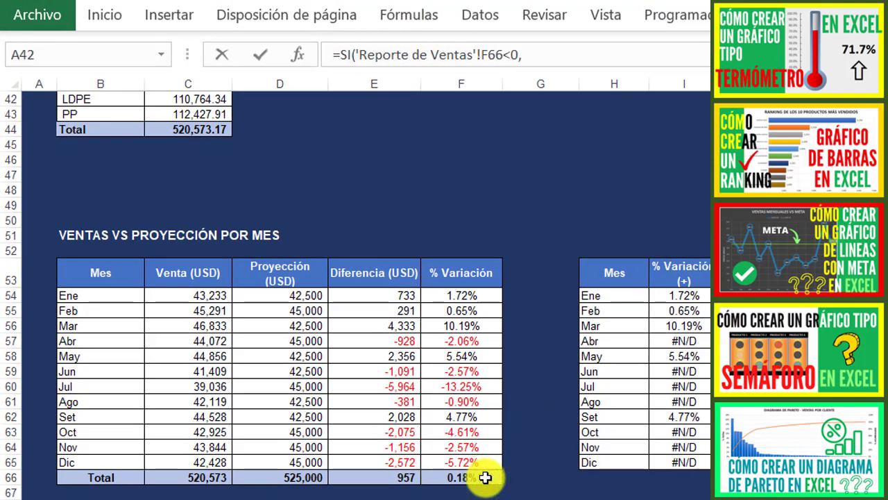
{"action": "type", "text": "caract"}
- Complete the SI formula with CARACTER(242) for a negative variation and CARACTER(241) otherwise
{"action": "key", "text": "Tab"}
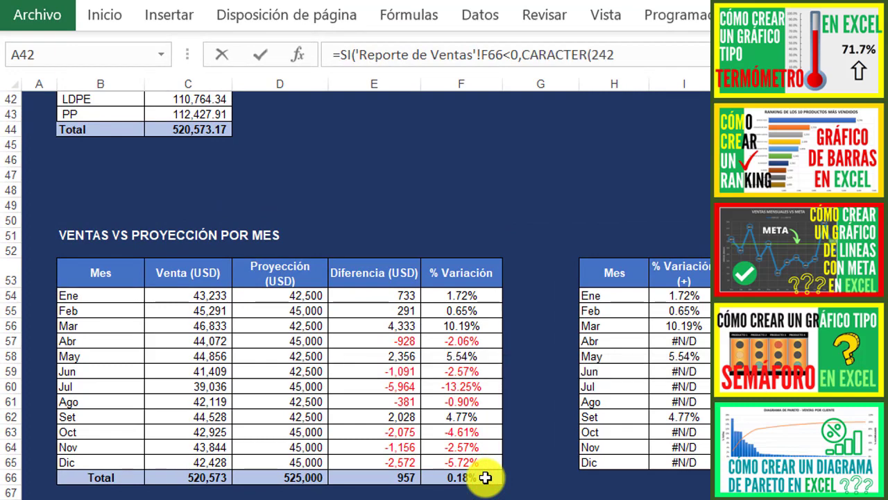
{"action": "type", "text": "242),ca"}
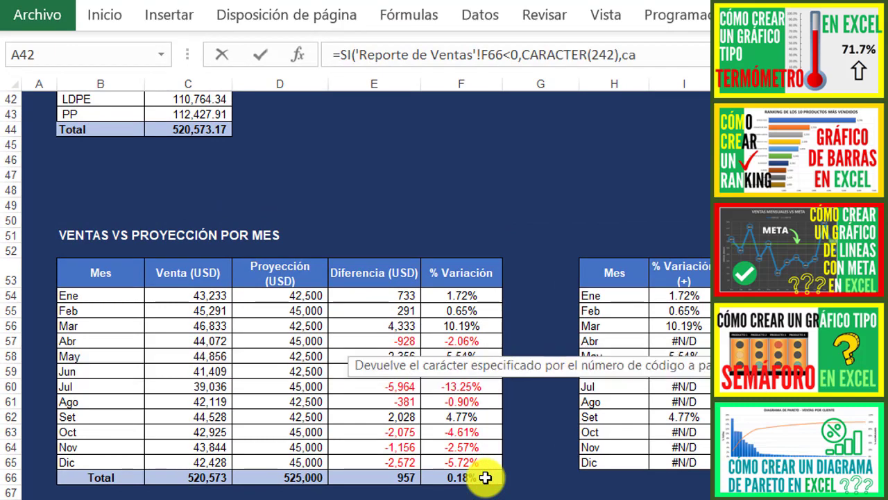
{"action": "type", "text": "r"}
{"action": "key", "text": "Tab"}
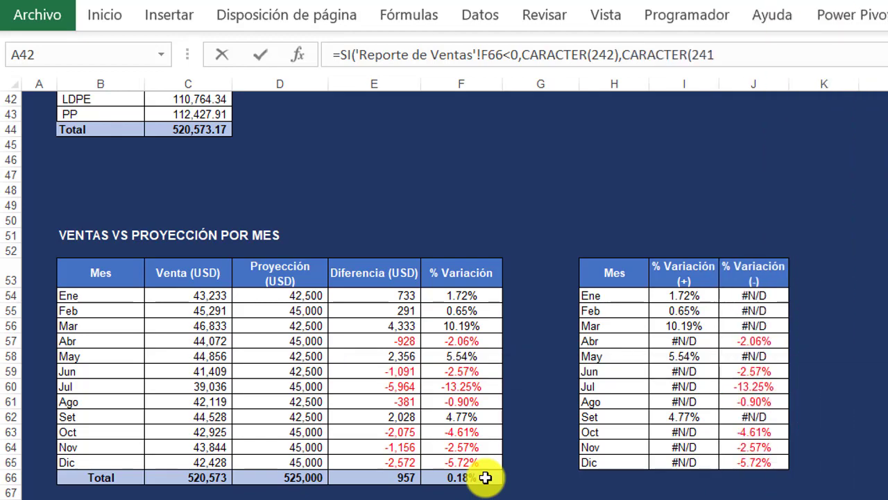
{"action": "type", "text": "241("}
{"action": "key", "text": "BackSpace"}
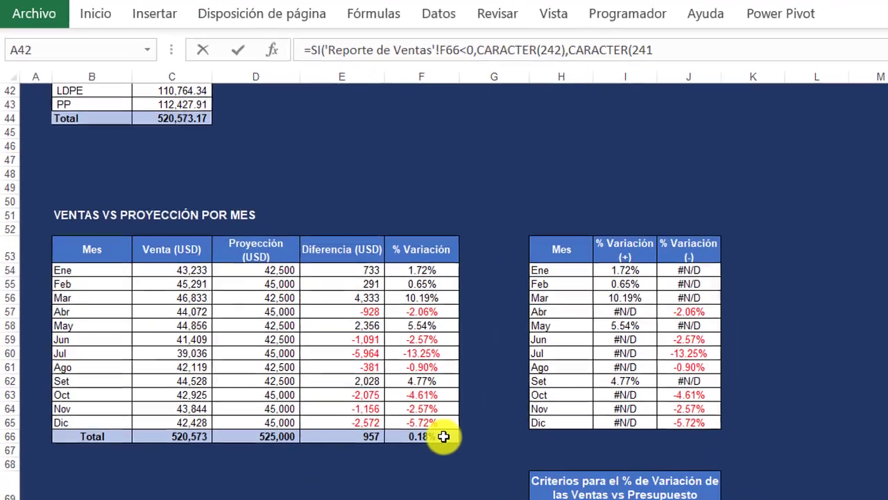
{"action": "type", "text": "))"}
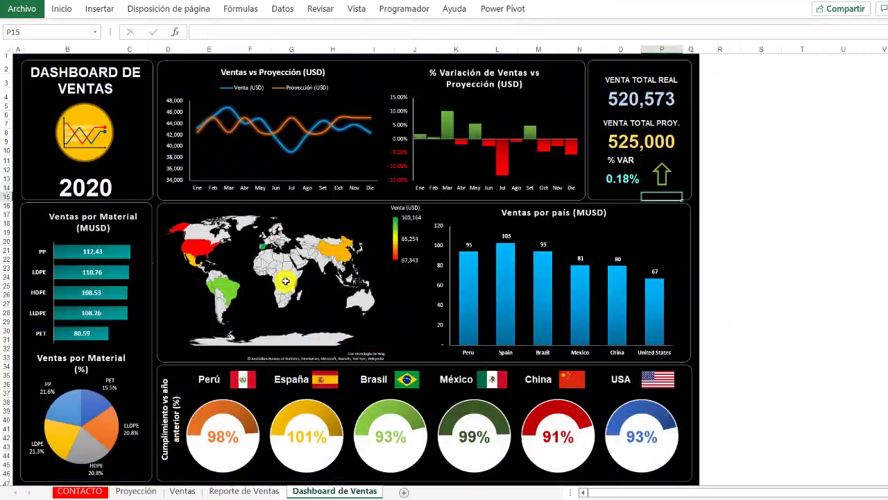
- Check the font and font size applied to the arrow cell beside the % VAR figure
{"action": "left_click", "coordinate": [661, 174]}
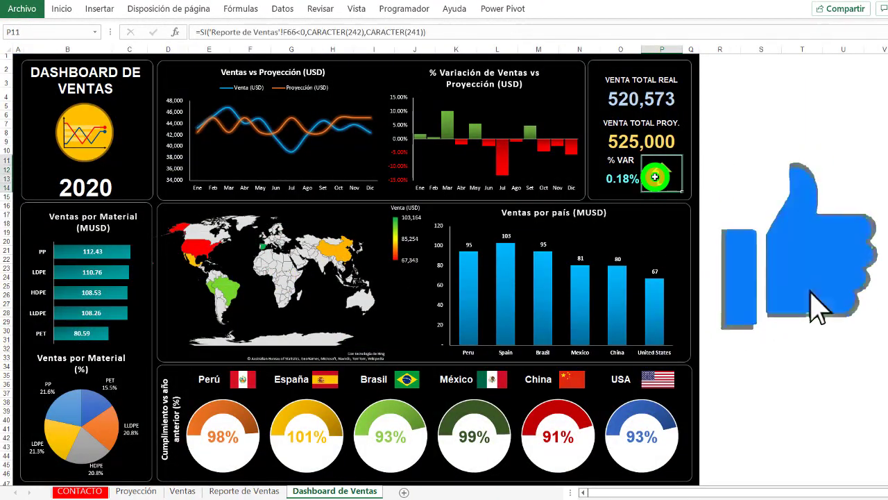
{"action": "left_click", "coordinate": [62, 8]}
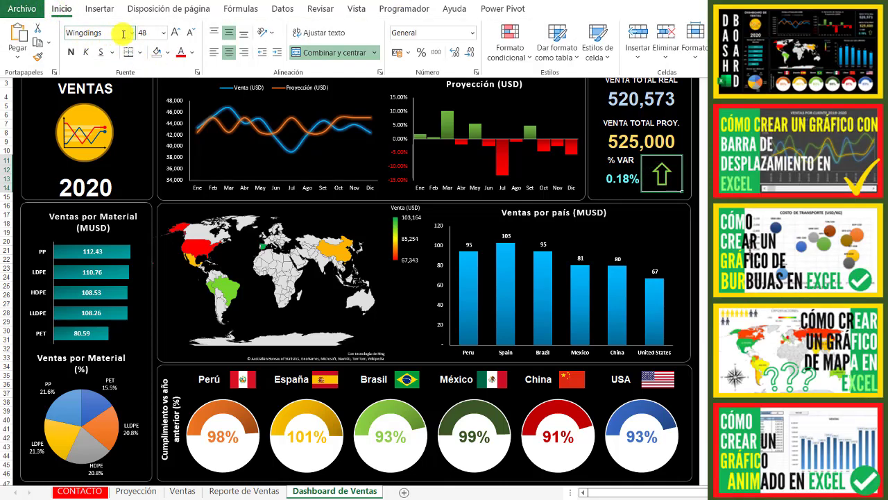
{"action": "left_click", "coordinate": [113, 32]}
{"action": "left_click", "coordinate": [117, 35]}
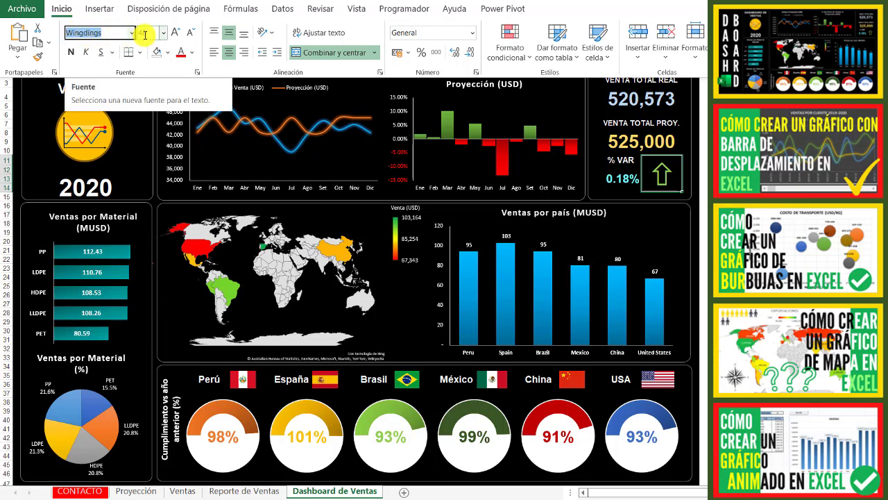
{"action": "left_click", "coordinate": [144, 35]}
{"action": "left_click", "coordinate": [548, 131]}
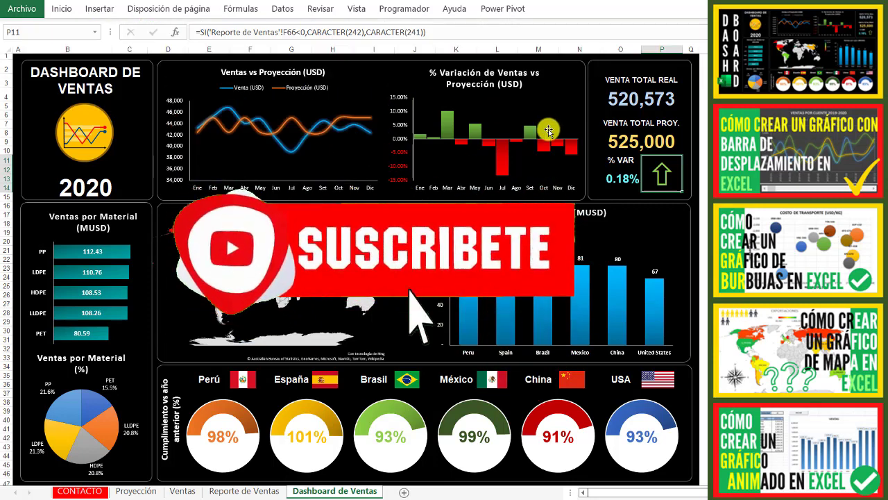
- Test the dashboard's year selector in cell B13 by switching it to 2018, 2019 and back to 2020
{"action": "left_click", "coordinate": [99, 189]}
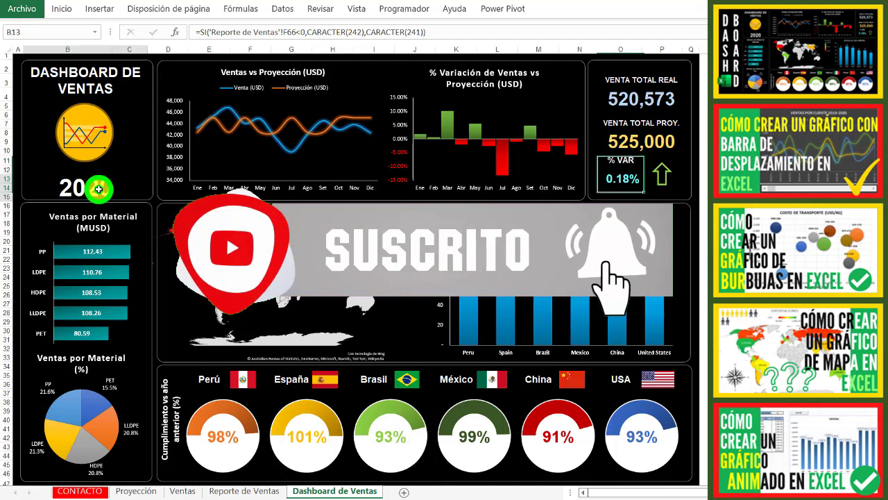
{"action": "left_click", "coordinate": [153, 180]}
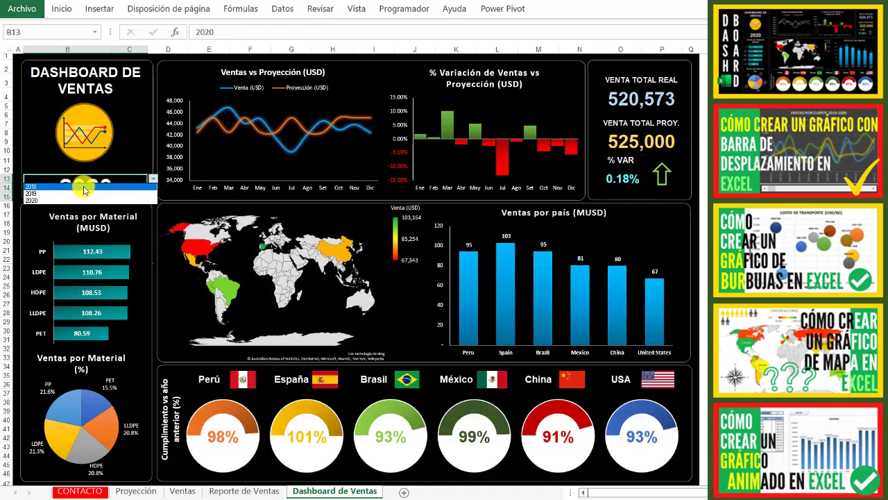
{"action": "left_click", "coordinate": [83, 188]}
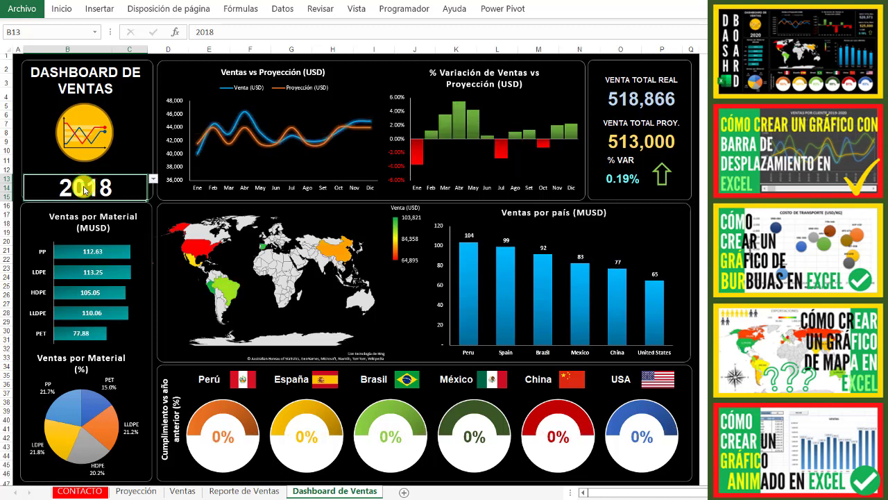
{"action": "left_click", "coordinate": [153, 179]}
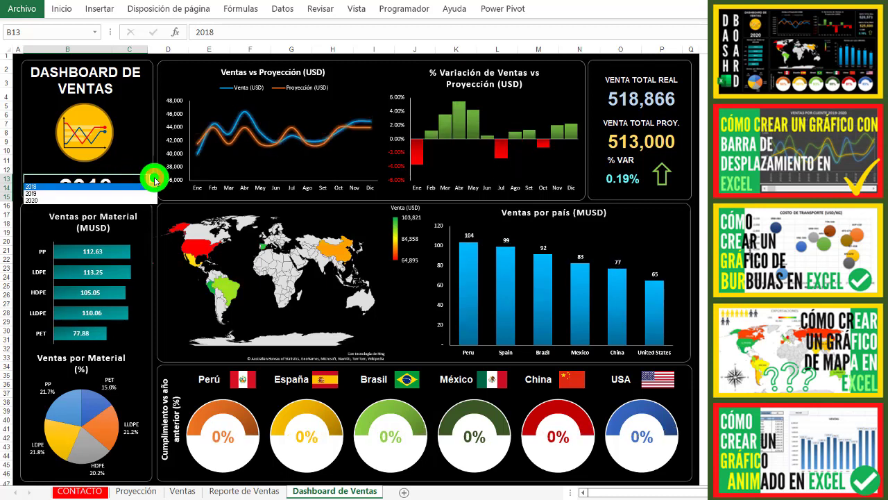
{"action": "left_click", "coordinate": [62, 194]}
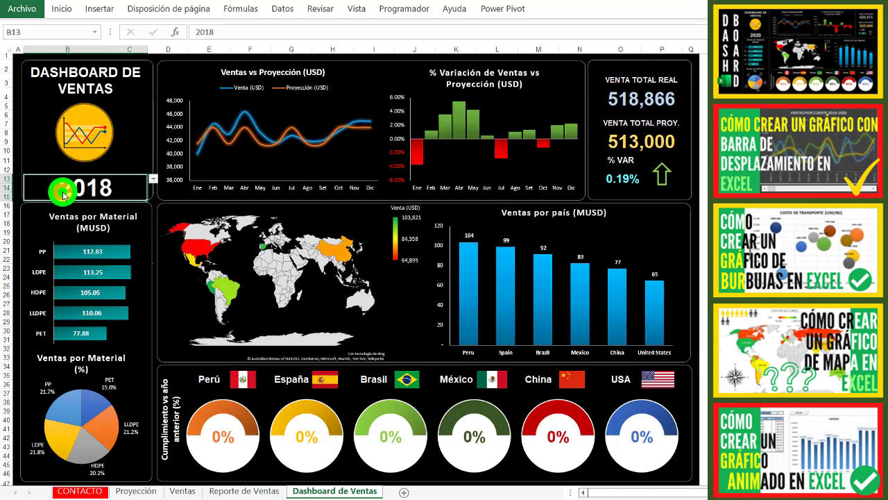
{"action": "left_click", "coordinate": [154, 179]}
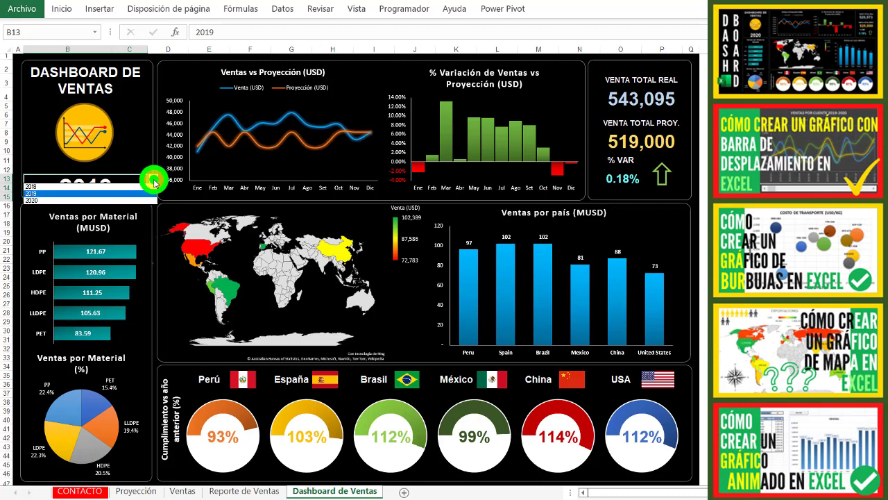
{"action": "left_click", "coordinate": [99, 199]}
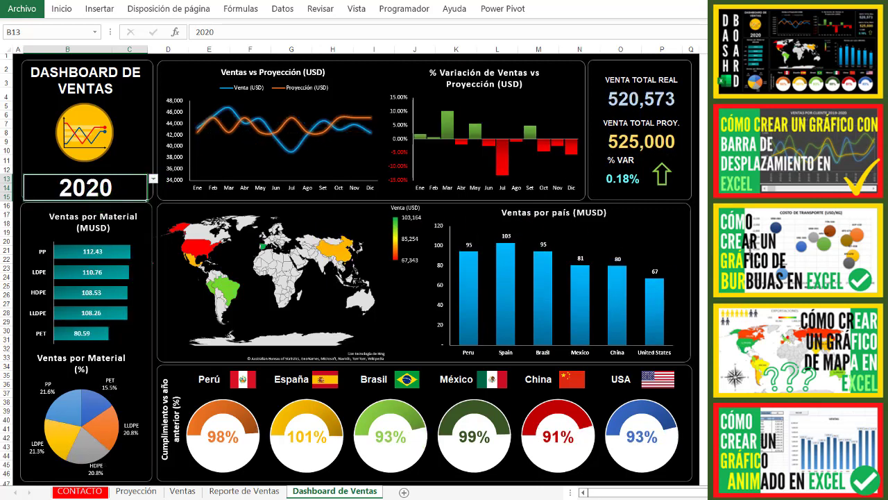